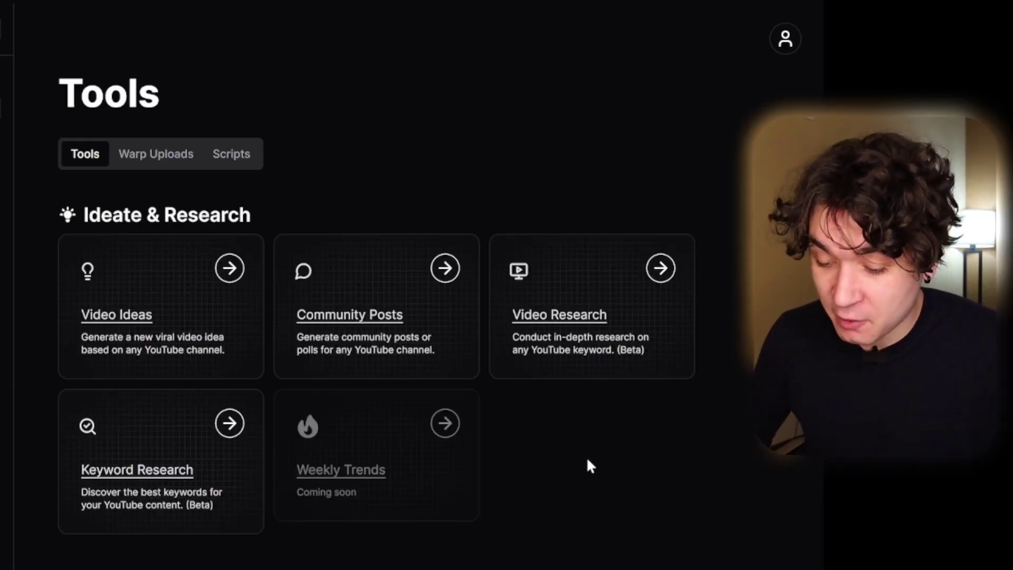
- Run a Video Research search for the keyword 'fishing'
{"action": "scroll", "coordinate": [588, 461], "scroll_direction": "down", "scroll_amount": 1}
{"action": "scroll", "coordinate": [587, 460], "scroll_direction": "up", "scroll_amount": 1}
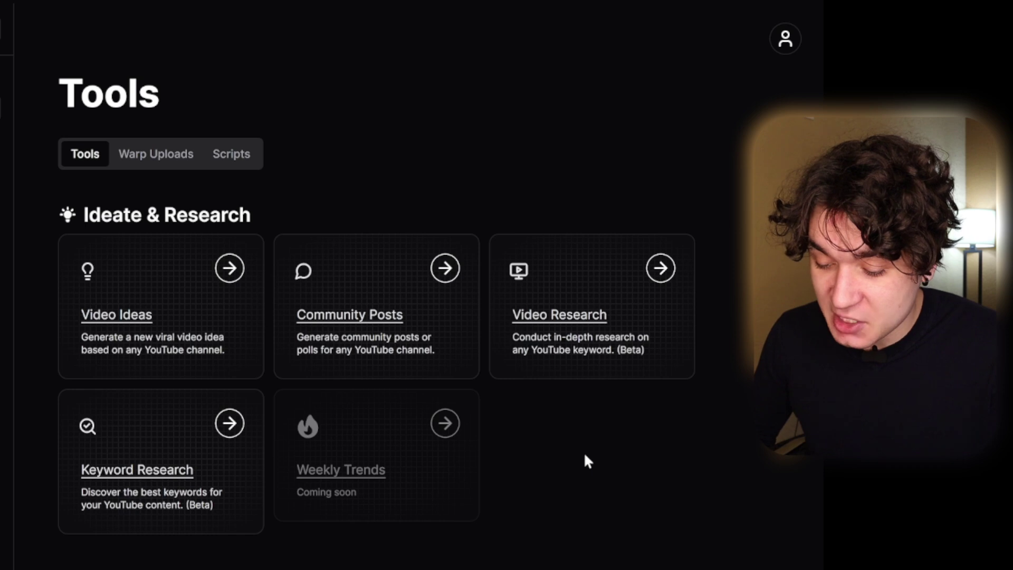
{"action": "left_click", "coordinate": [555, 353]}
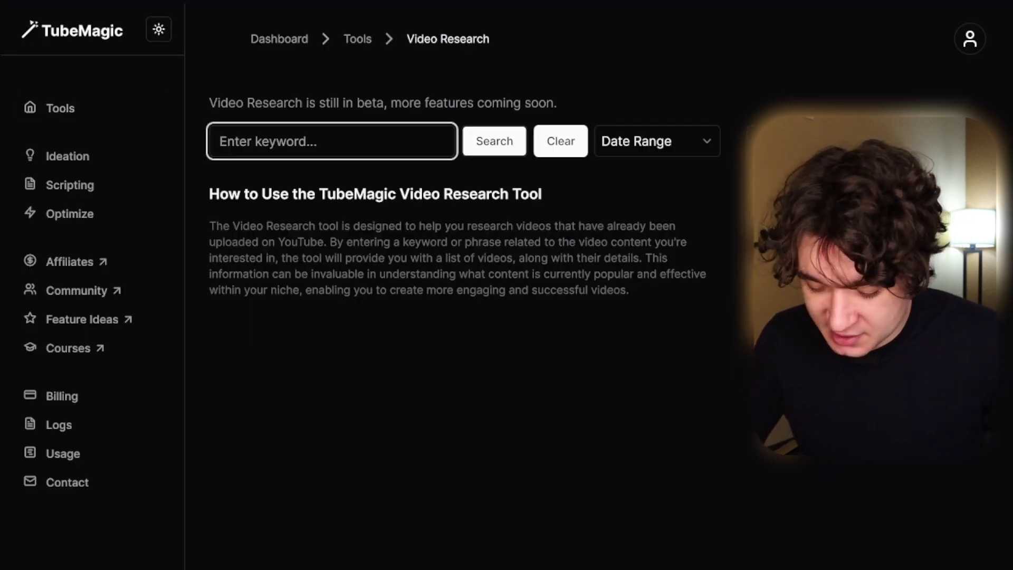
{"action": "key", "text": "Return"}
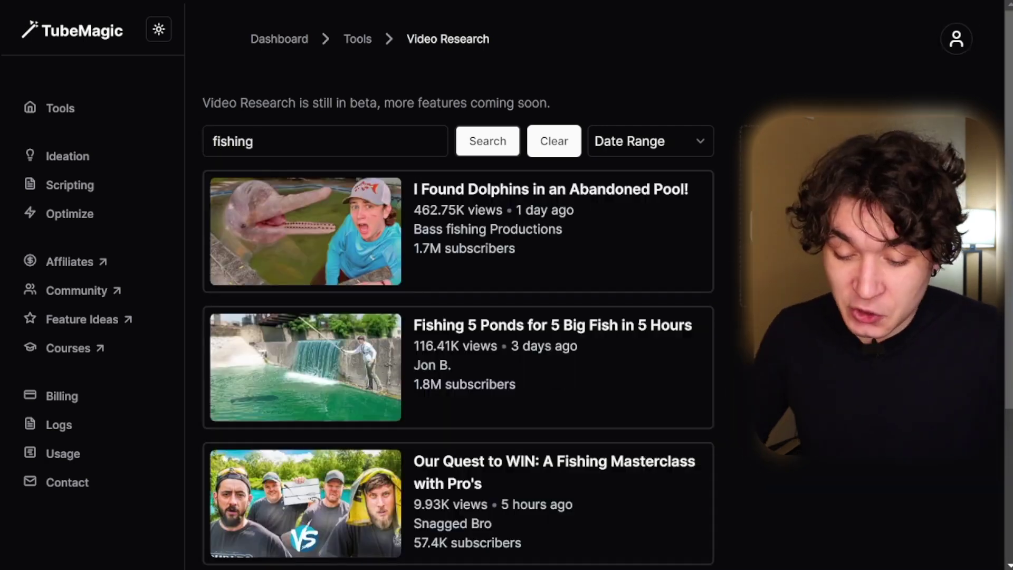
- Filter the fishing results to videos with 100K-1M views
{"action": "scroll", "coordinate": [458, 285], "scroll_direction": "down", "scroll_amount": 3}
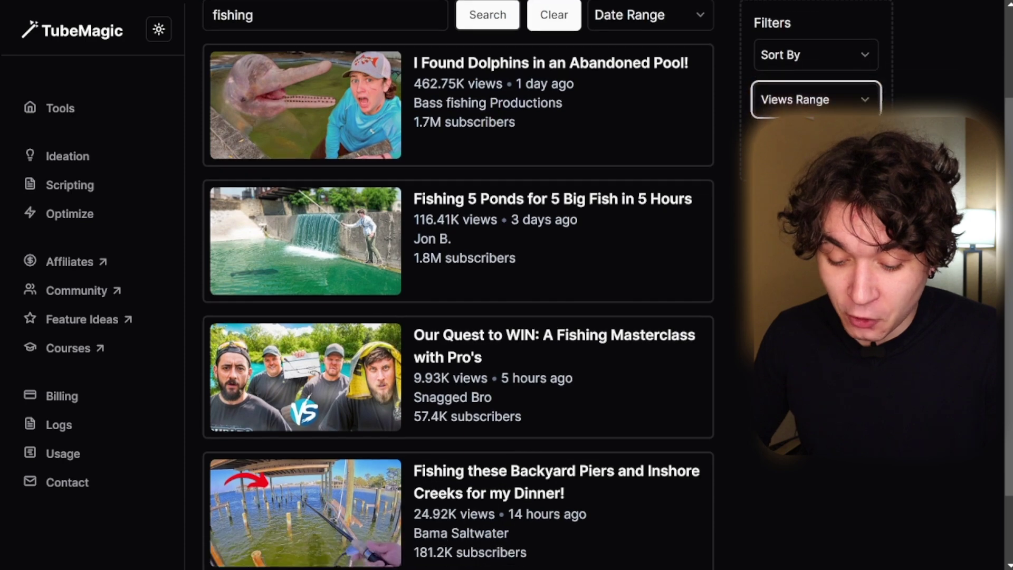
{"action": "scroll", "coordinate": [458, 284], "scroll_direction": "up", "scroll_amount": 3}
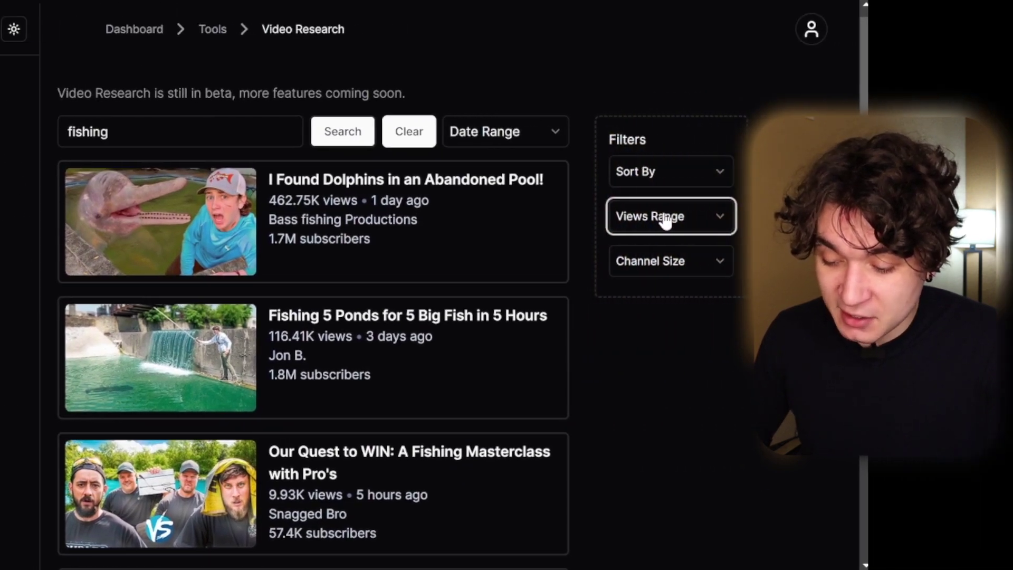
{"action": "left_click", "coordinate": [809, 218]}
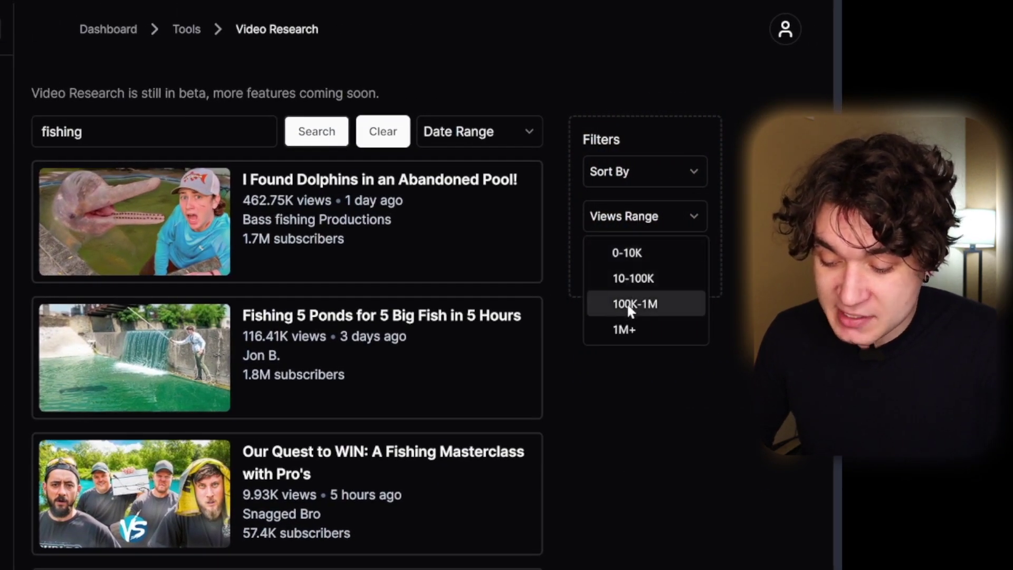
{"action": "left_click", "coordinate": [629, 306]}
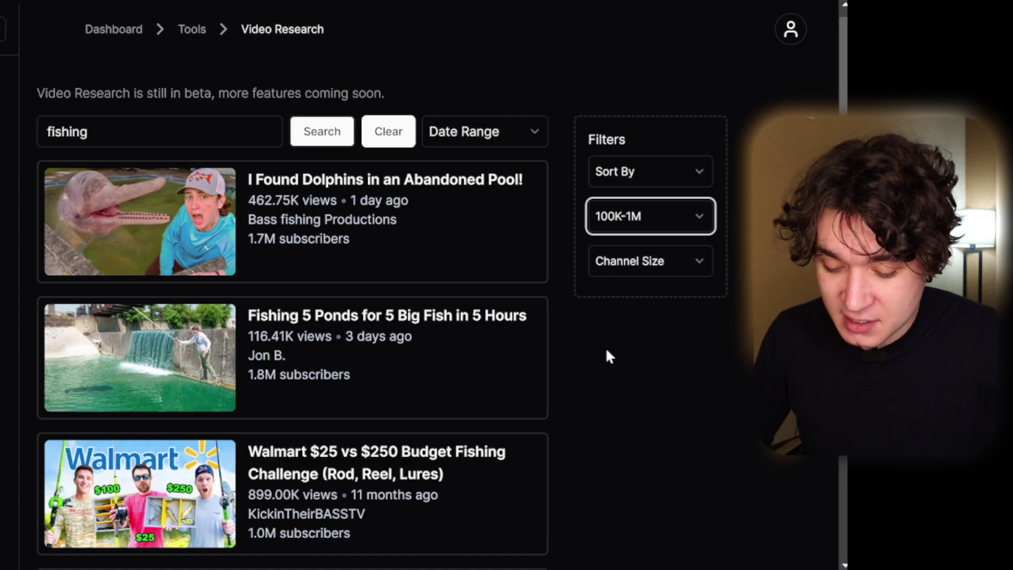
{"action": "scroll", "coordinate": [688, 311], "scroll_direction": "down", "scroll_amount": 1}
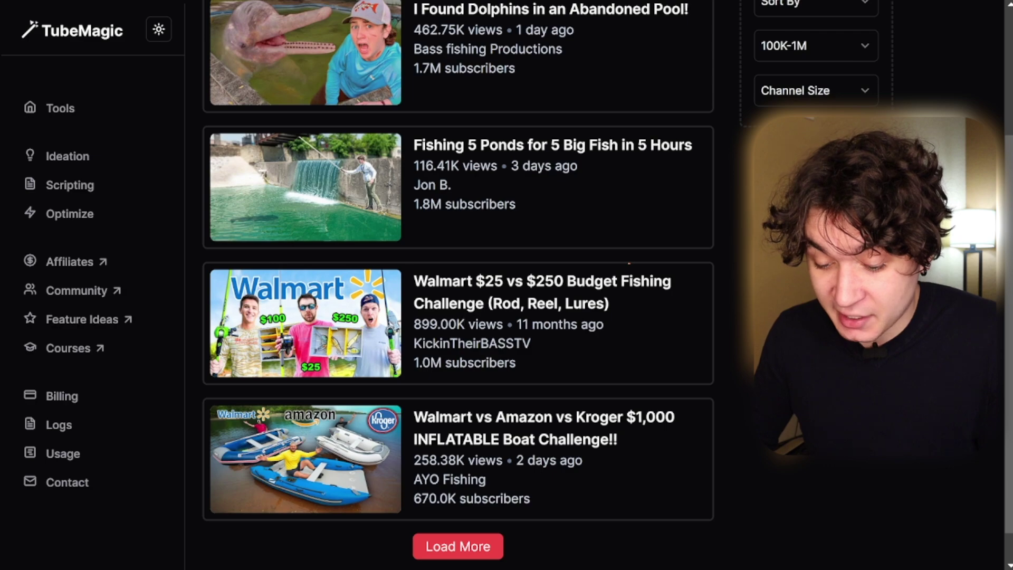
{"action": "left_click", "coordinate": [457, 344]}
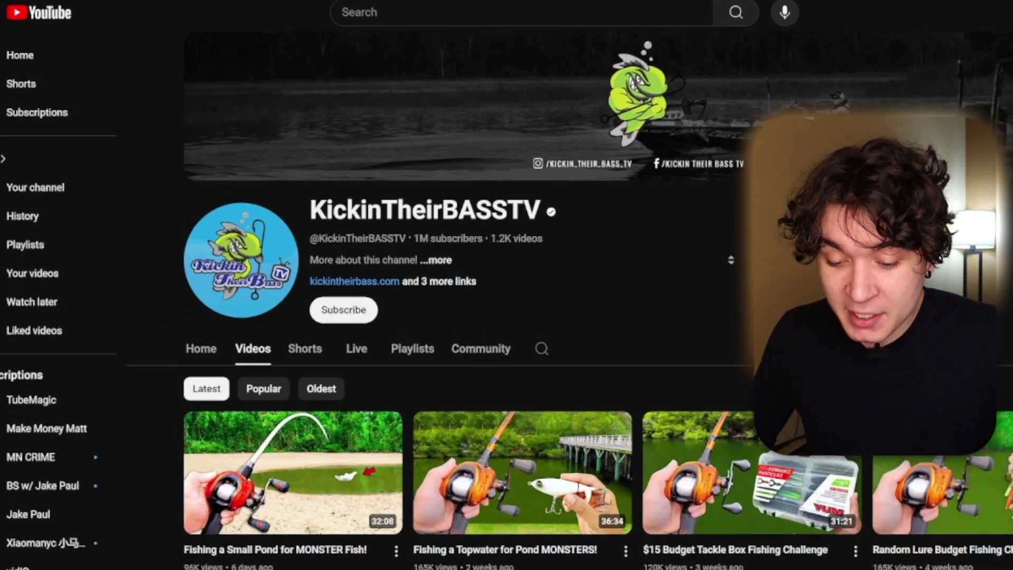
{"action": "left_click_drag", "start_coordinate": [293, 205], "coordinate": [367, 204]}
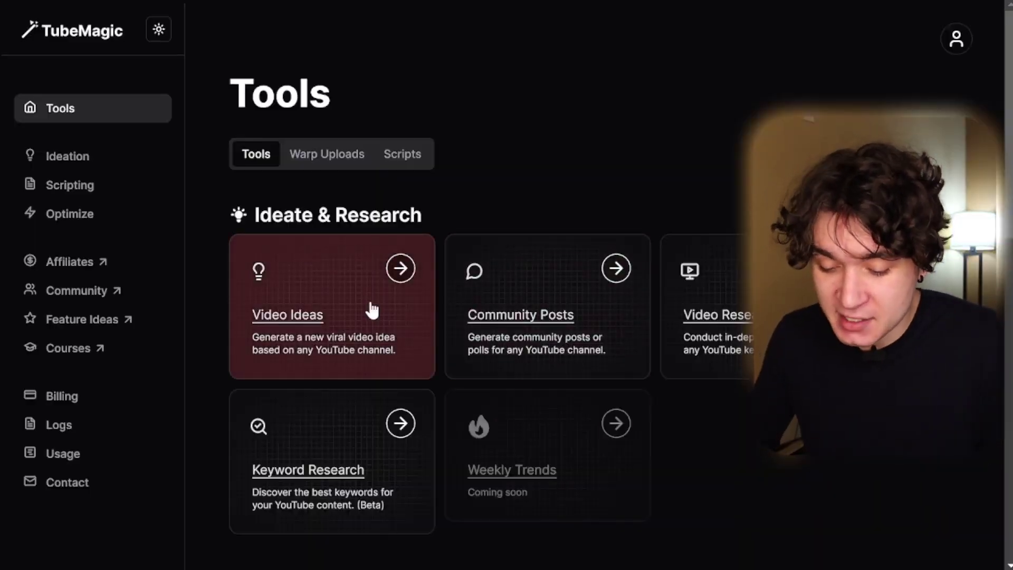
{"action": "left_click", "coordinate": [372, 310]}
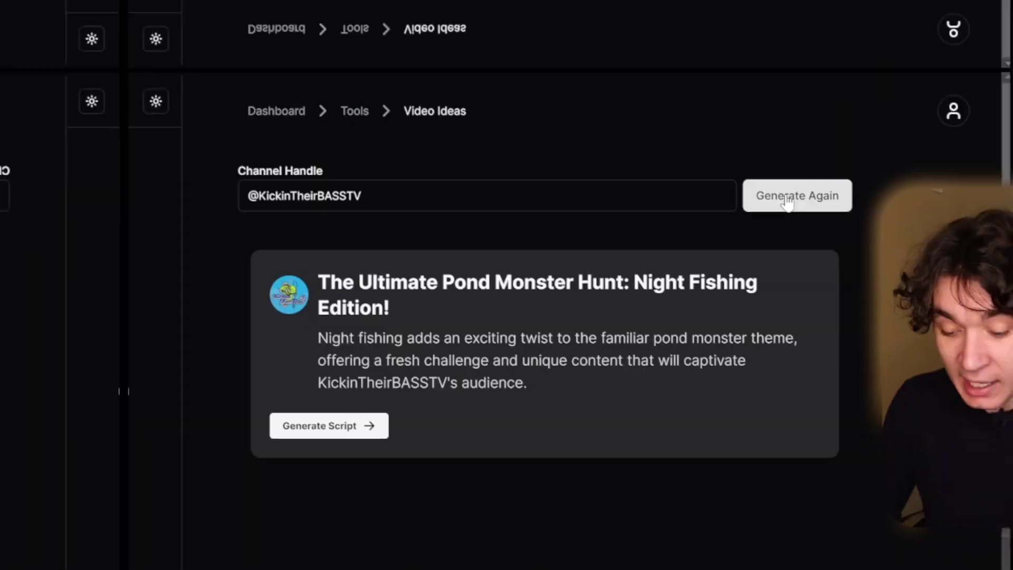
{"action": "left_click", "coordinate": [658, 124]}
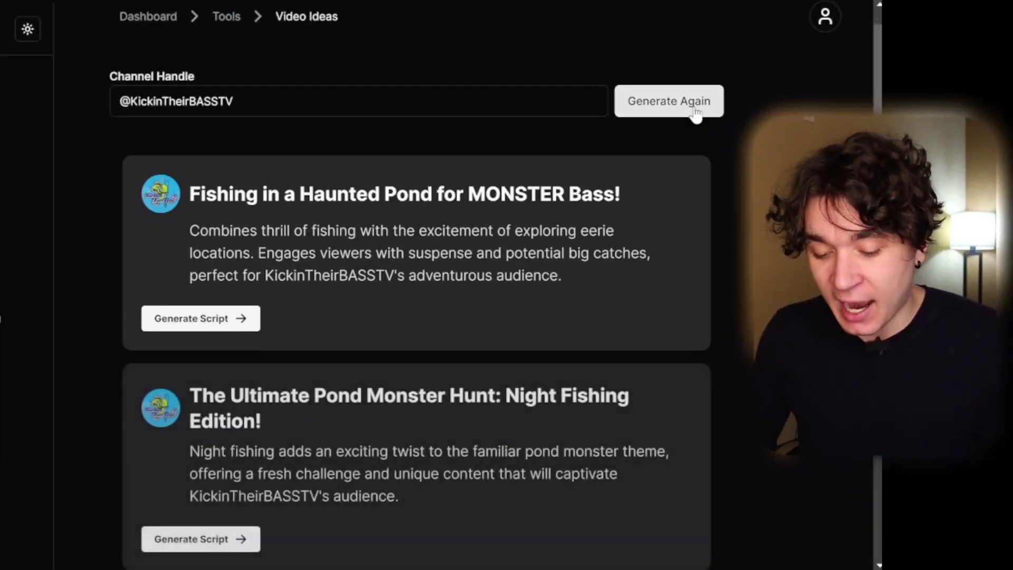
{"action": "left_click", "coordinate": [695, 111]}
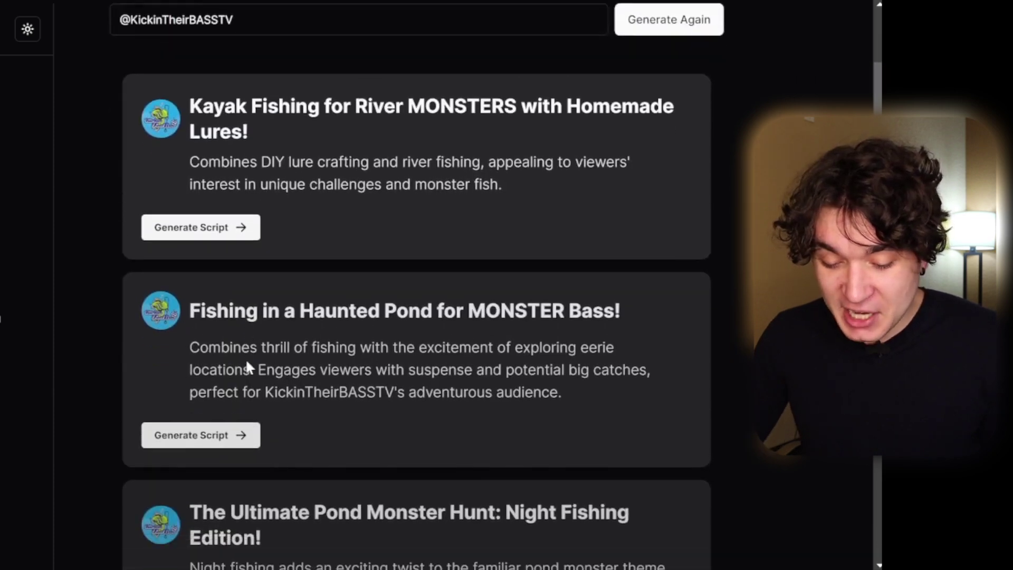
{"action": "scroll", "coordinate": [247, 368], "scroll_direction": "down", "scroll_amount": 1}
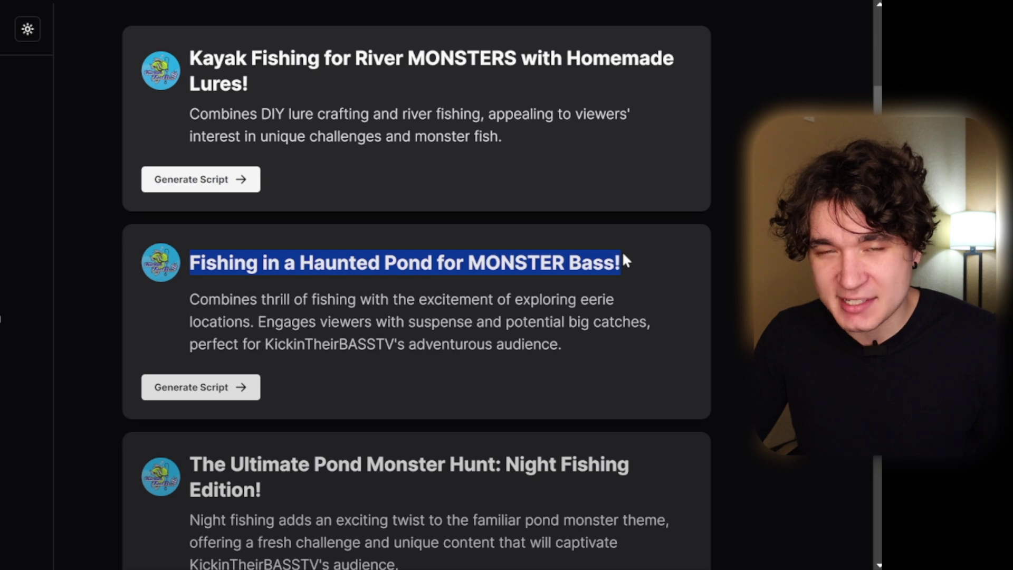
{"action": "left_click", "coordinate": [745, 283]}
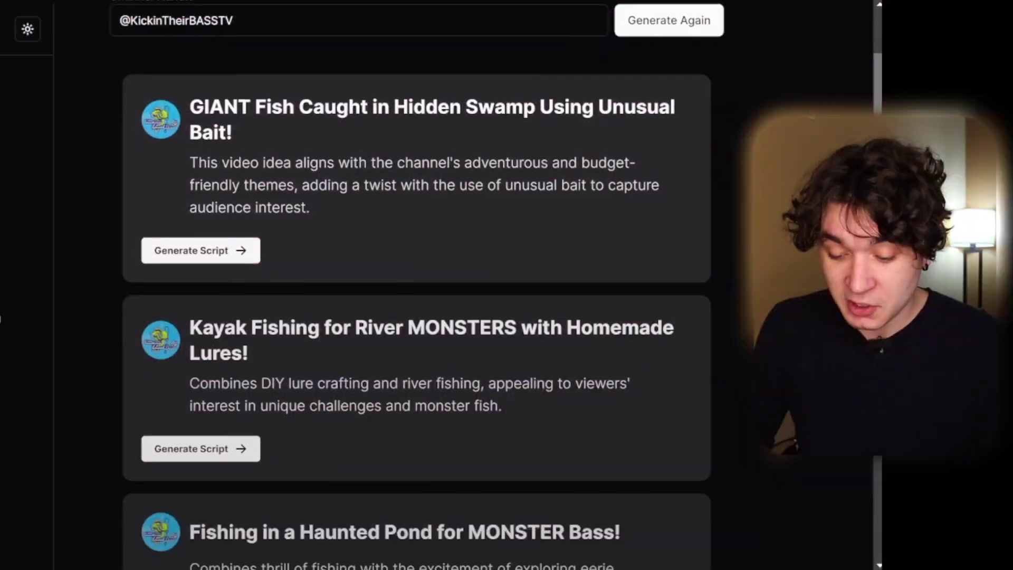
{"action": "scroll", "coordinate": [417, 284], "scroll_direction": "down", "scroll_amount": 5}
{"action": "scroll", "coordinate": [685, 188], "scroll_direction": "down", "scroll_amount": 1}
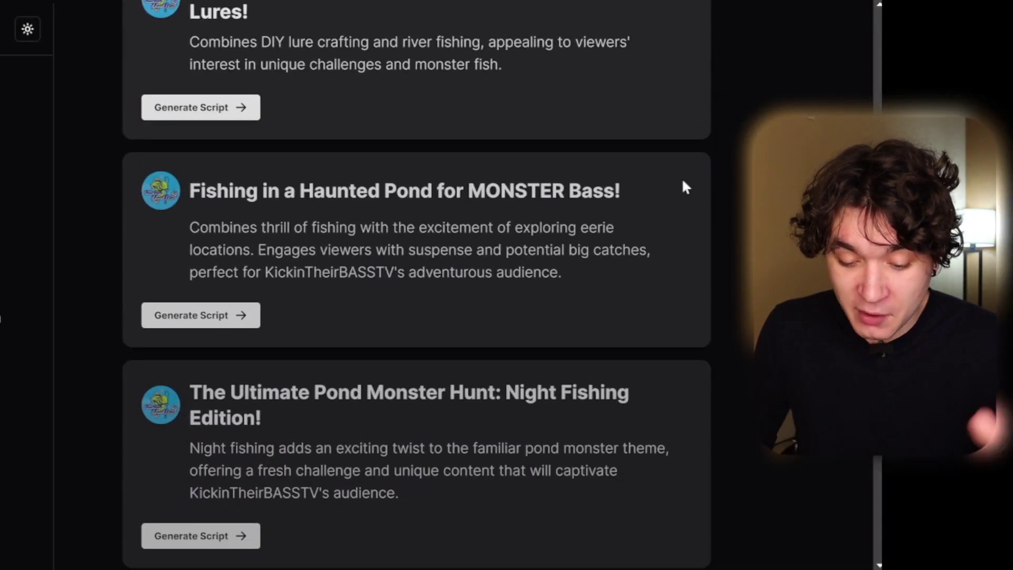
{"action": "scroll", "coordinate": [588, 238], "scroll_direction": "up", "scroll_amount": 7}
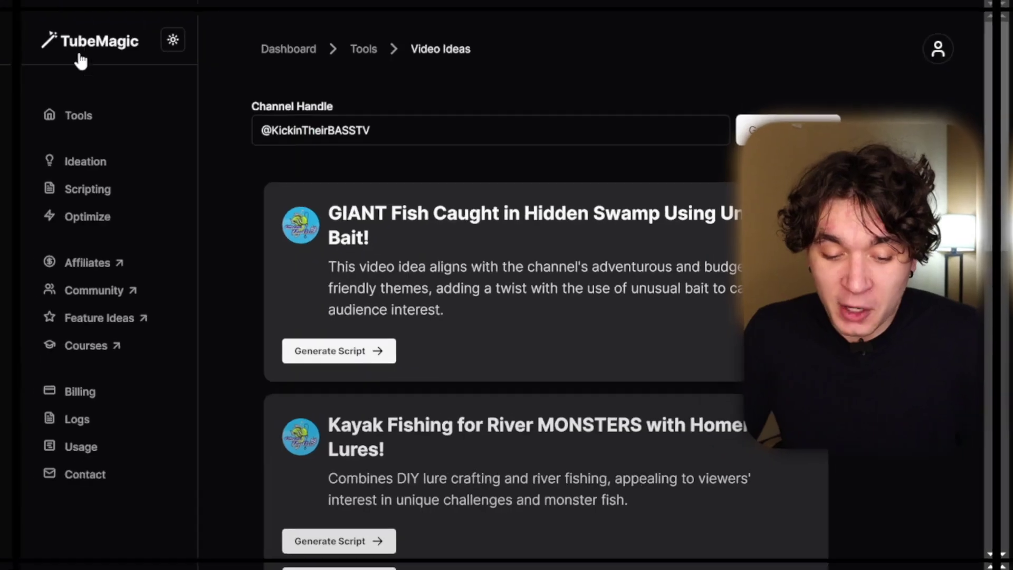
- Run a Keyword Research search for 'fishing' from the Tools page
{"action": "left_click", "coordinate": [79, 47]}
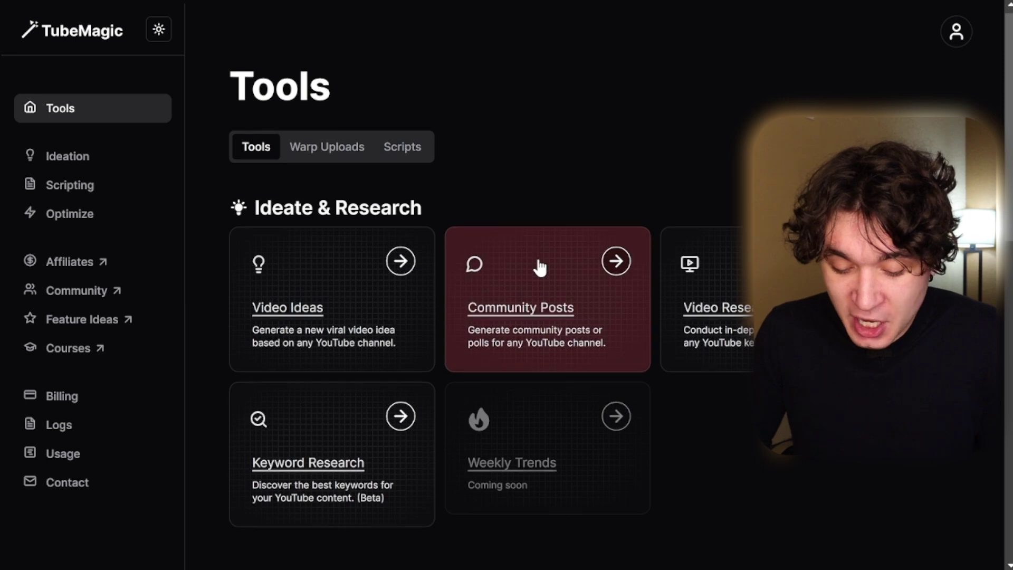
{"action": "scroll", "coordinate": [528, 274], "scroll_direction": "down", "scroll_amount": 2}
{"action": "left_click", "coordinate": [353, 381]}
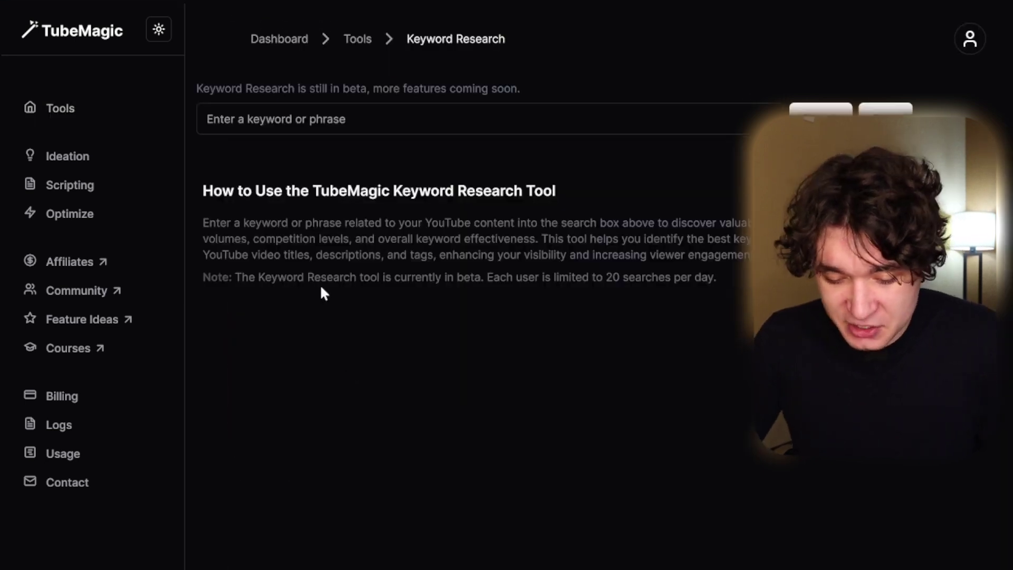
{"action": "left_click", "coordinate": [209, 118]}
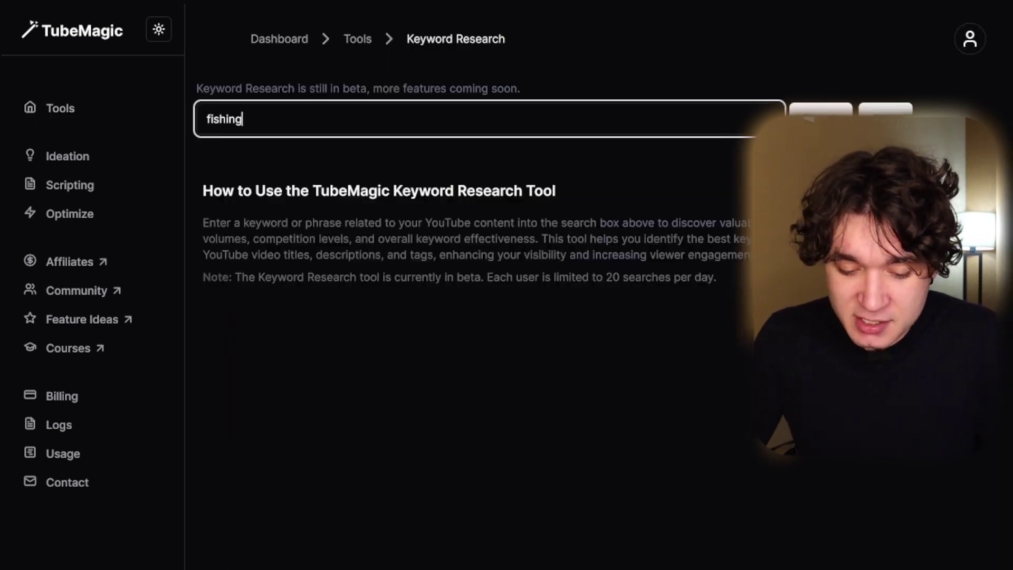
{"action": "key", "text": "Return"}
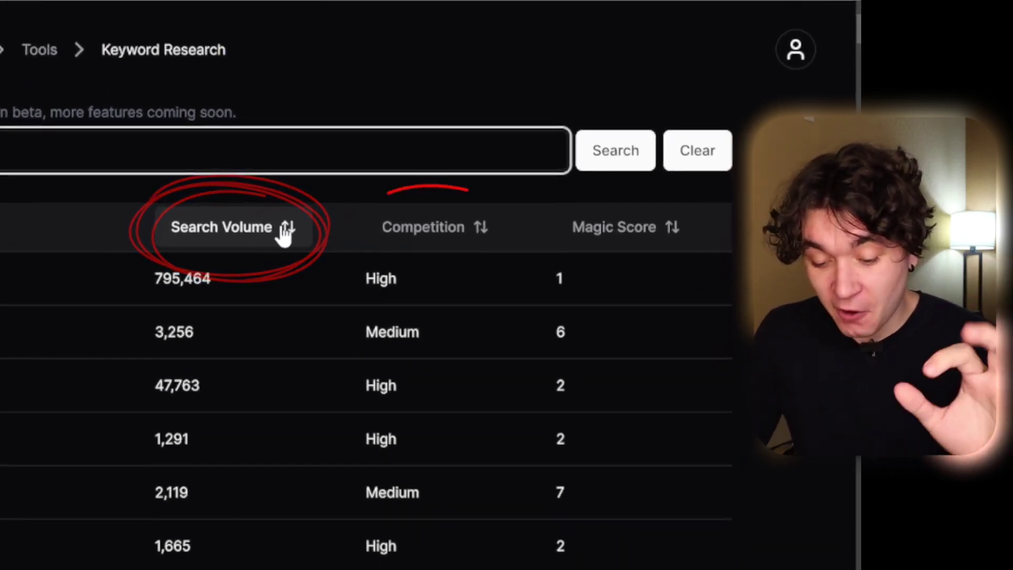
- Sort the fishing keyword results by Magic Score, highest first
{"action": "left_click", "coordinate": [617, 227]}
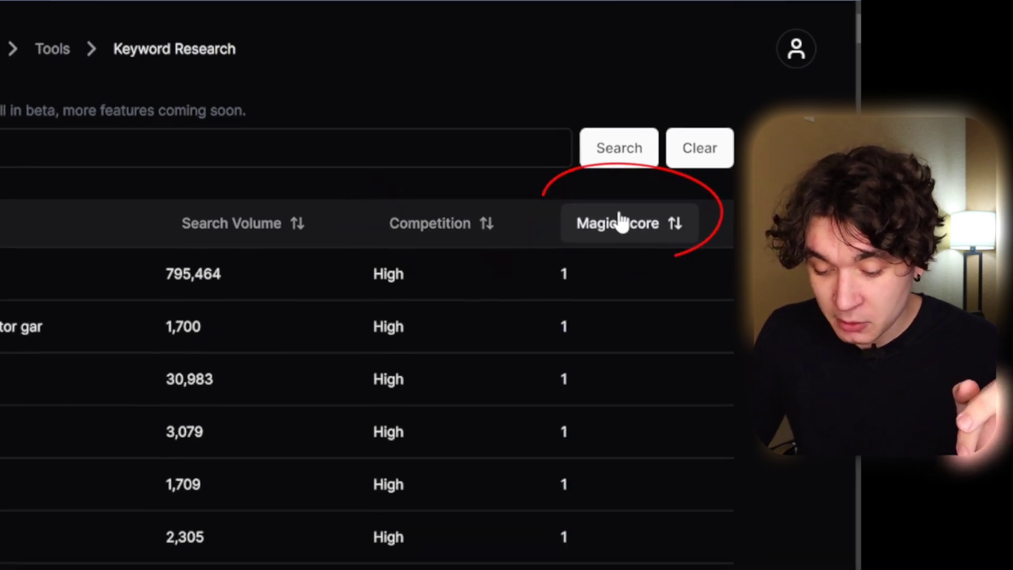
{"action": "left_click", "coordinate": [616, 224]}
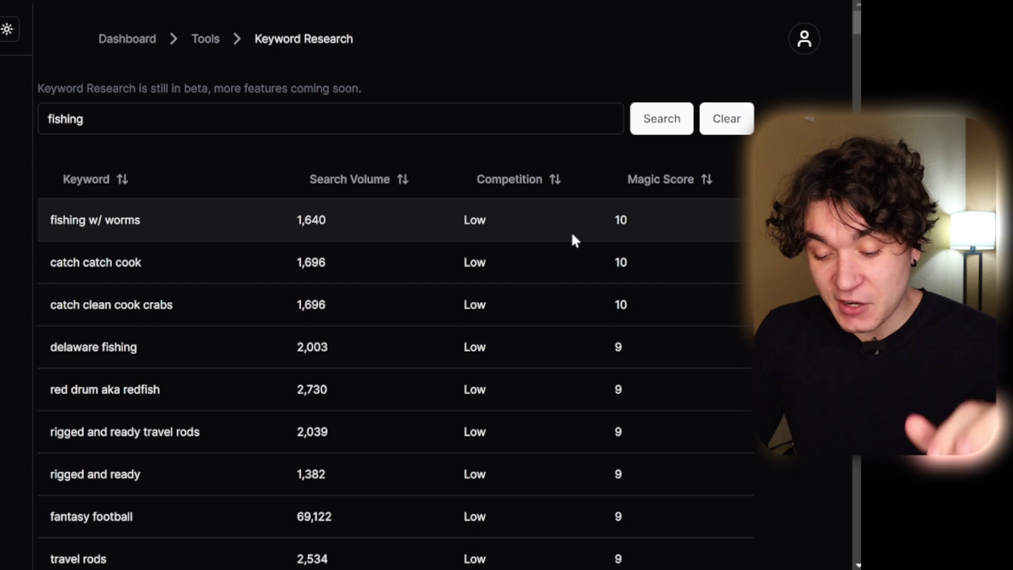
{"action": "scroll", "coordinate": [573, 236], "scroll_direction": "down", "scroll_amount": 1}
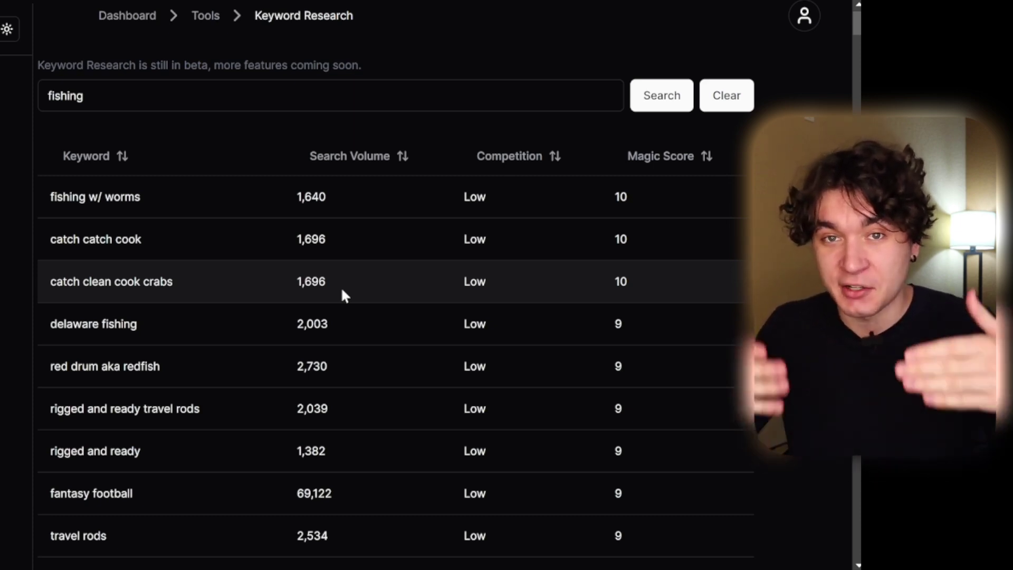
{"action": "scroll", "coordinate": [342, 290], "scroll_direction": "down", "scroll_amount": 3}
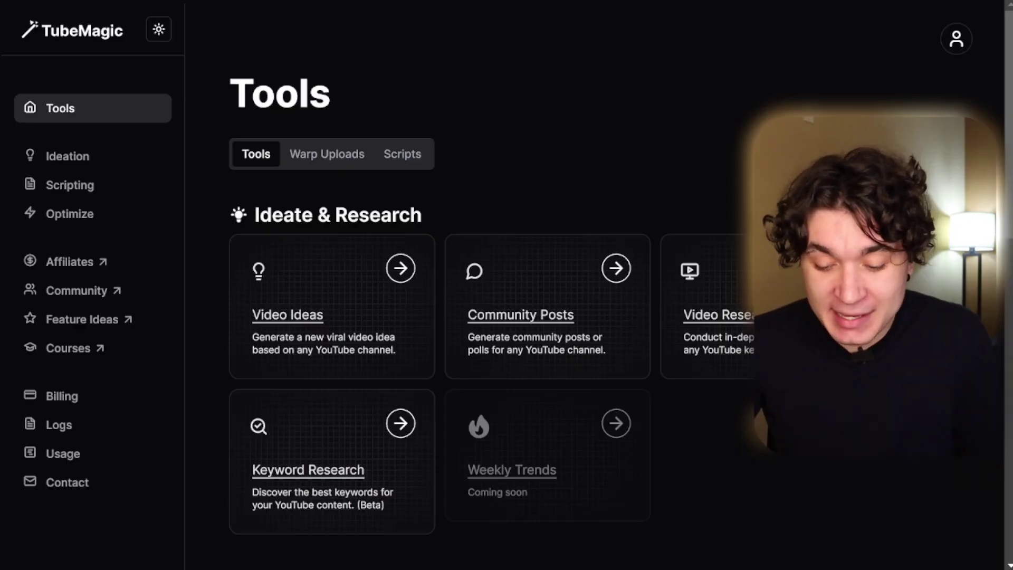
- Describe a General Script on 5 things to consider when buying a fishing pole, 1900 words
{"action": "scroll", "coordinate": [609, 220], "scroll_direction": "down", "scroll_amount": 8}
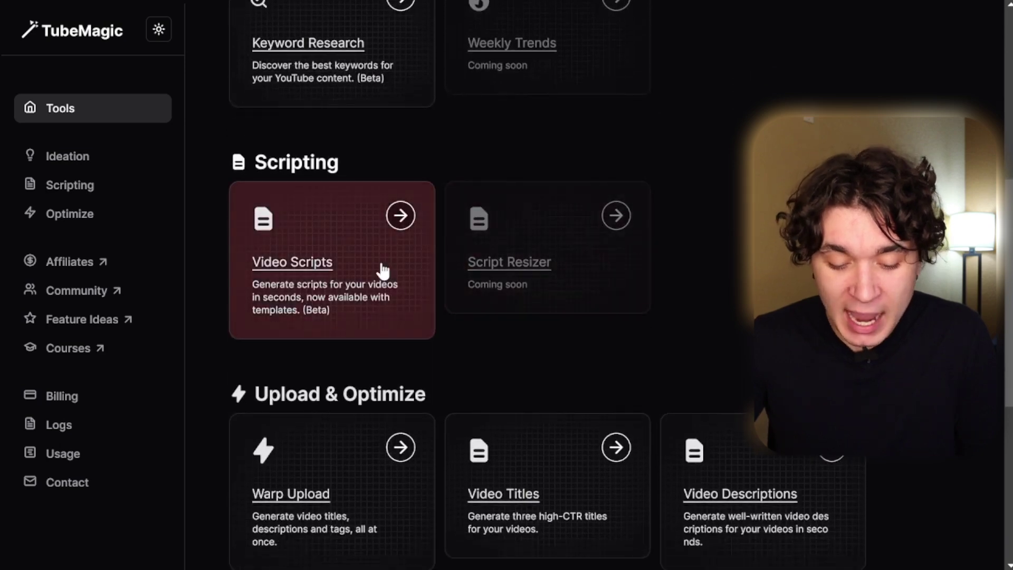
{"action": "left_click", "coordinate": [385, 272]}
{"action": "left_click", "coordinate": [269, 128]}
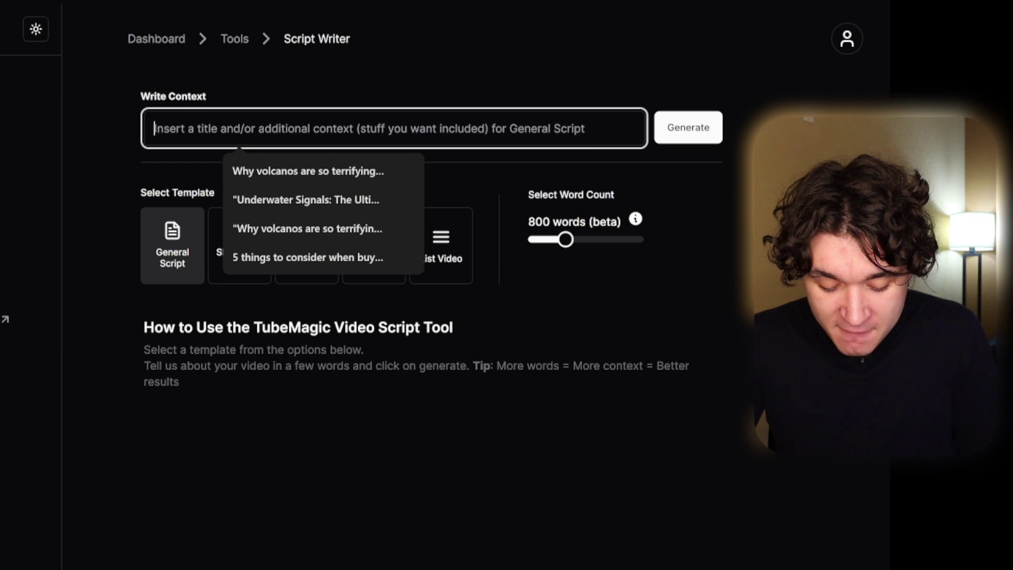
{"action": "type", "text": "5 things to consi"}
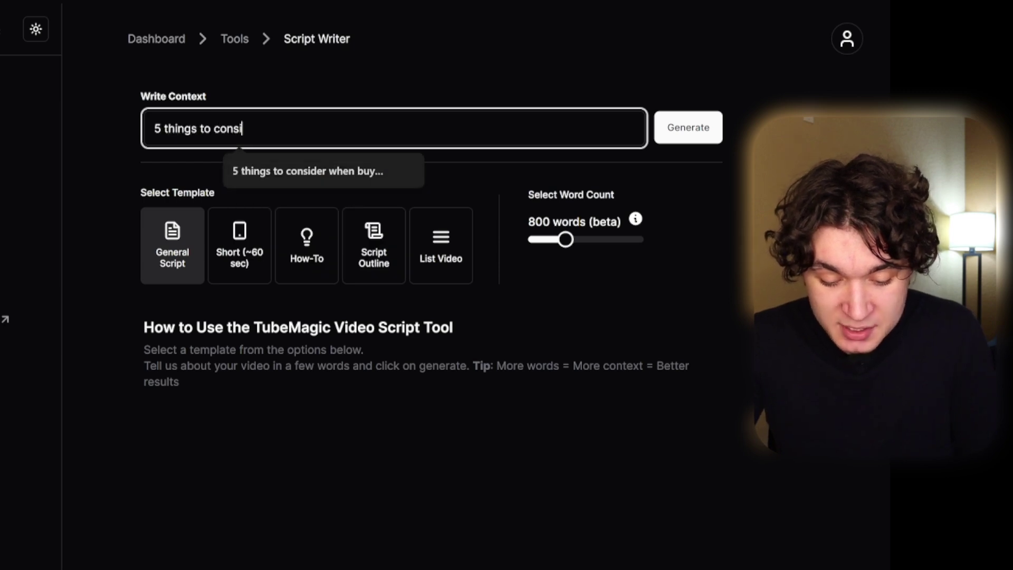
{"action": "type", "text": "der when buying t"}
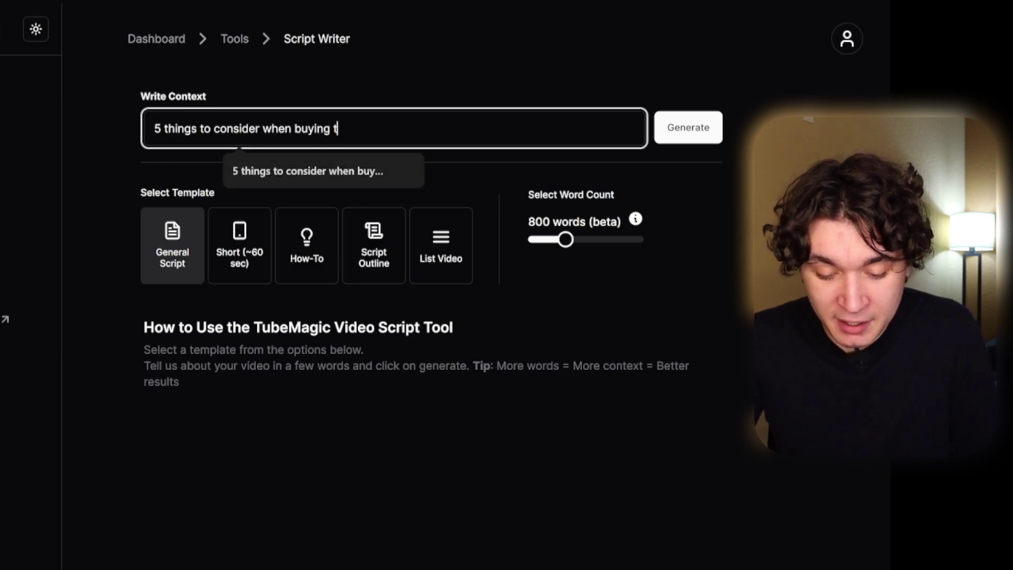
{"action": "type", "text": "he right fishing pole, telling the viewers the best thing"}
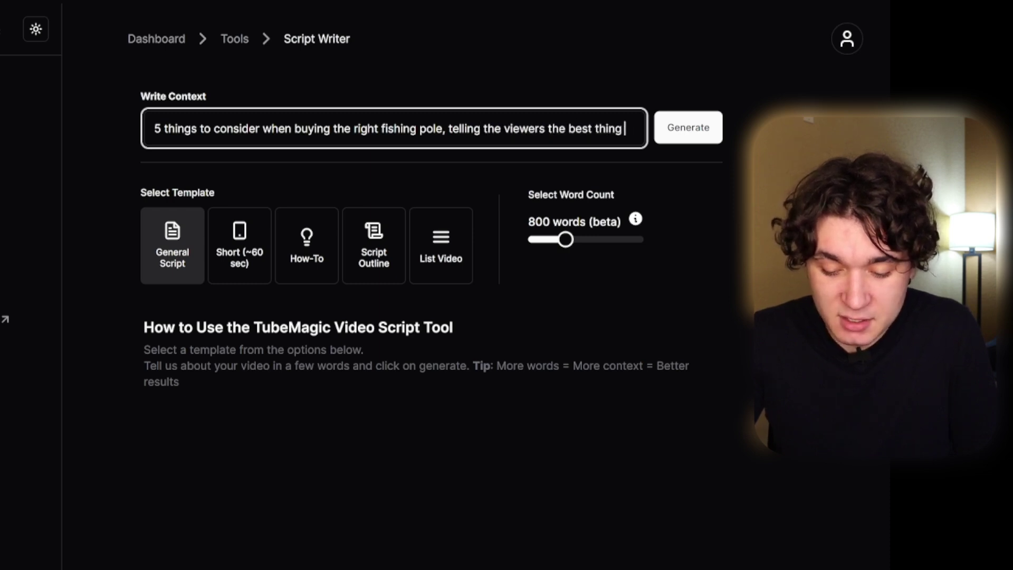
{"action": "type", "text": "s to consider when"}
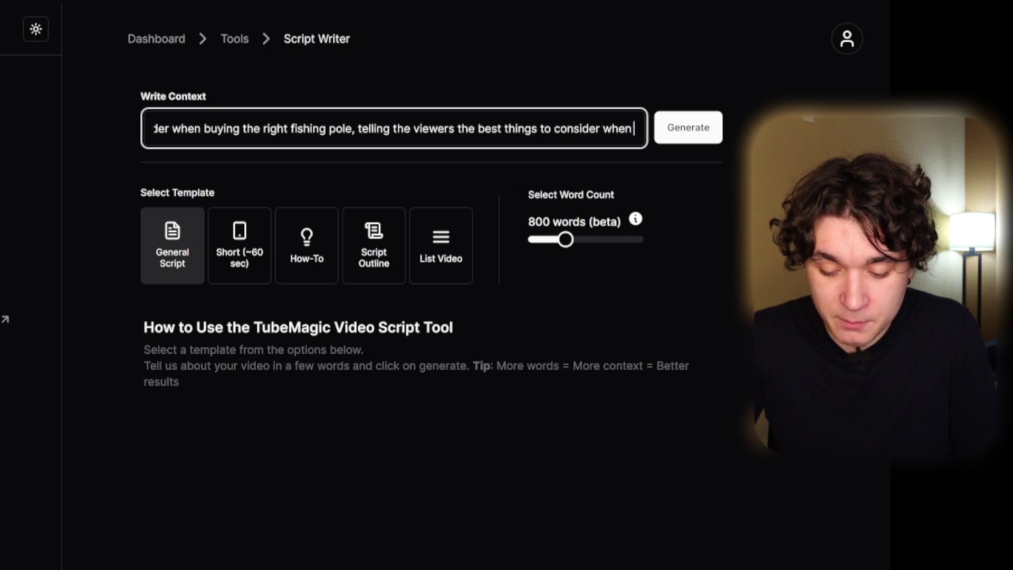
{"action": "type", "text": " purchas"}
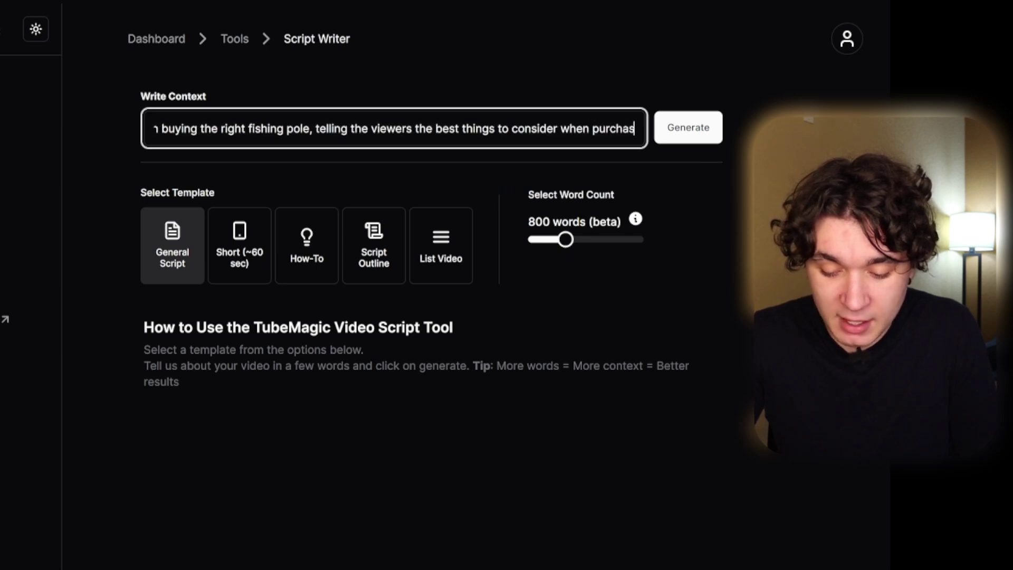
{"action": "type", "text": "ing a fishing pole"}
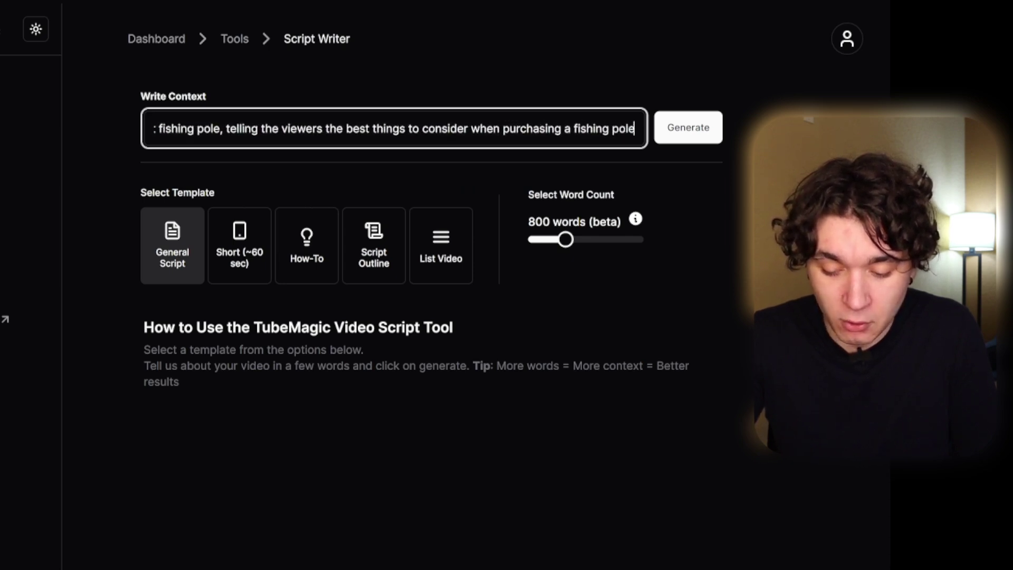
{"action": "left_click", "coordinate": [172, 246]}
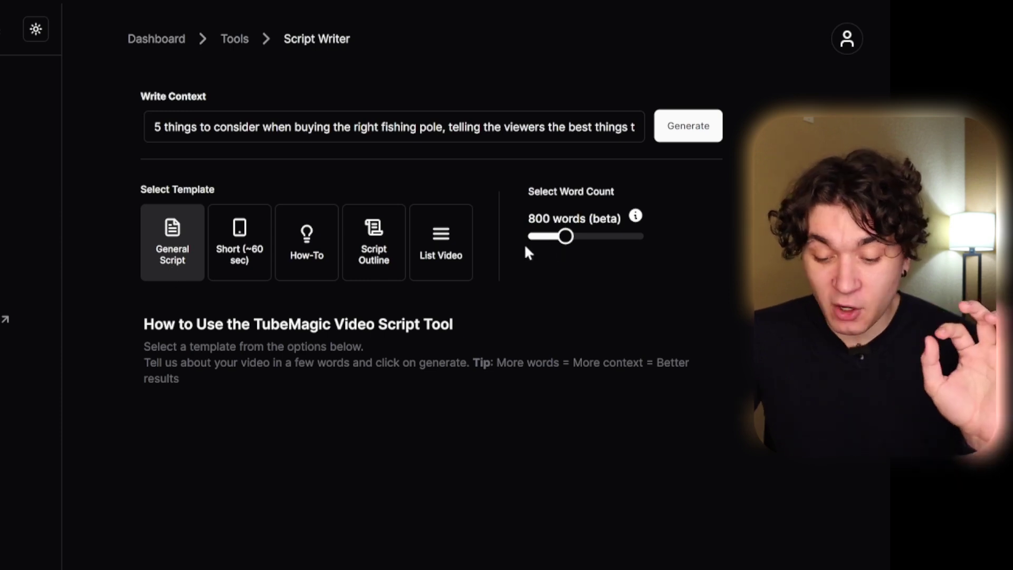
{"action": "mouse_move", "coordinate": [632, 222]}
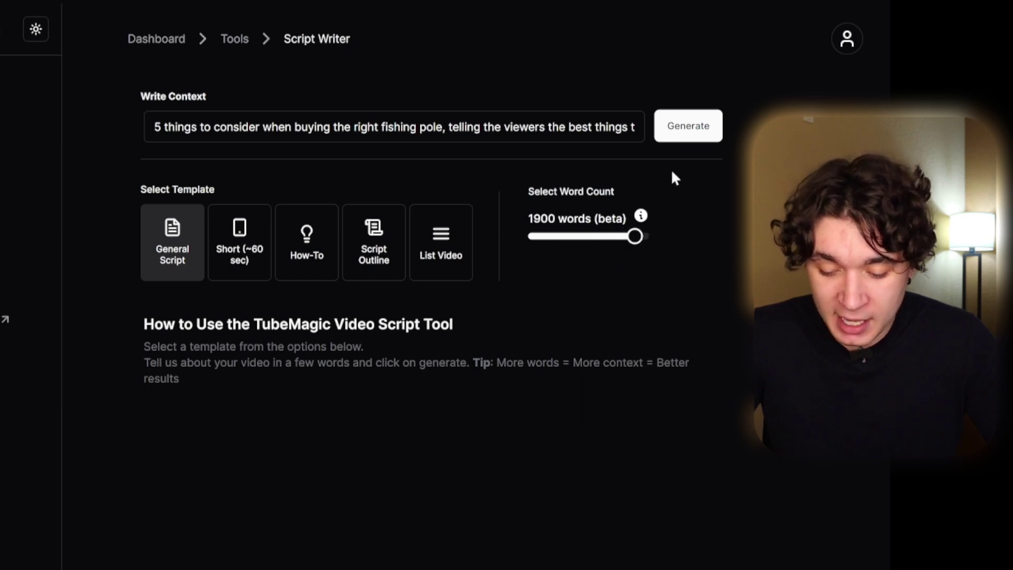
- Generate the 1729-word fishing-pole script and copy it
{"action": "left_click", "coordinate": [679, 136]}
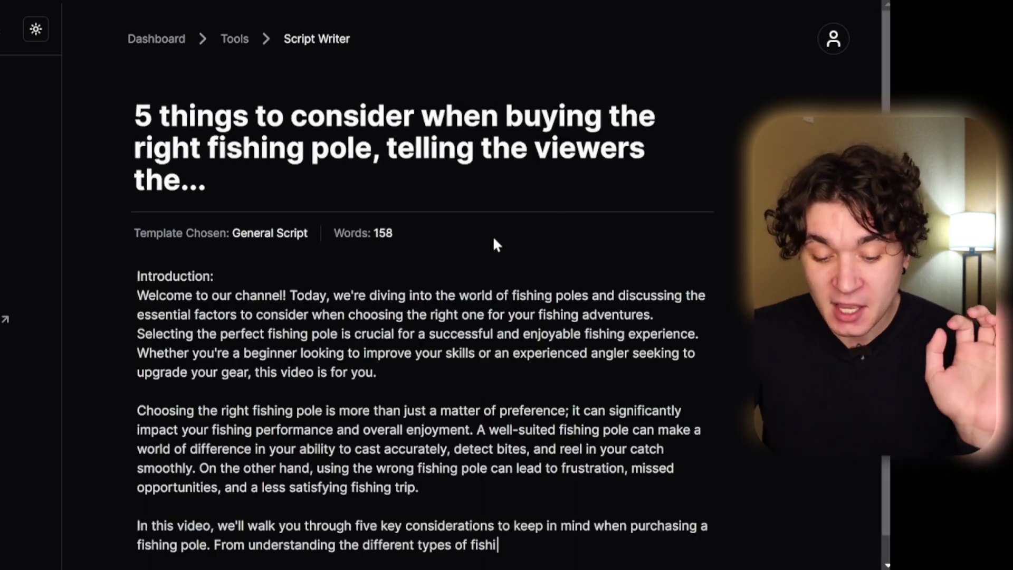
{"action": "scroll", "coordinate": [385, 285], "scroll_direction": "down", "scroll_amount": 1}
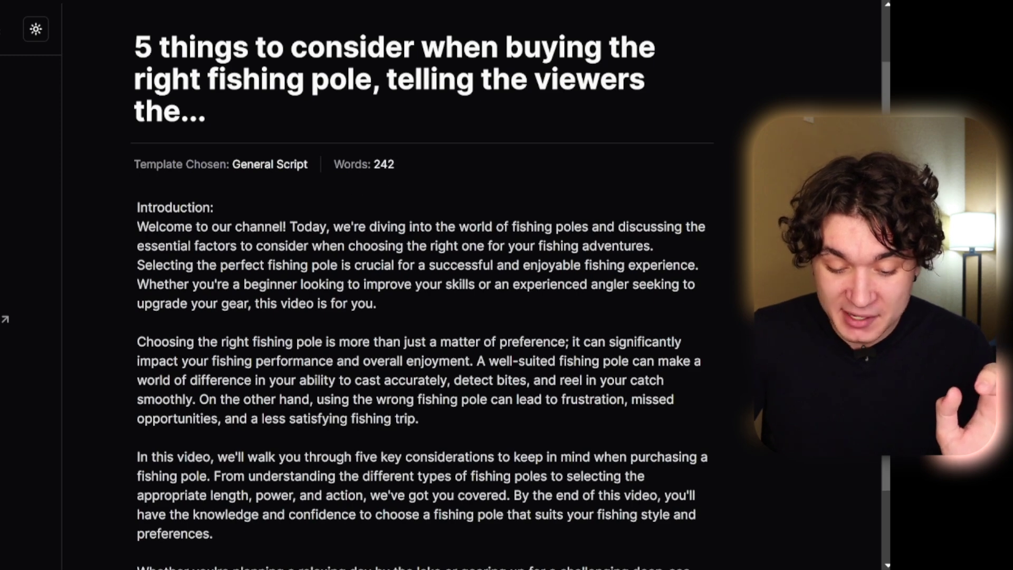
{"action": "scroll", "coordinate": [468, 175], "scroll_direction": "down", "scroll_amount": 3}
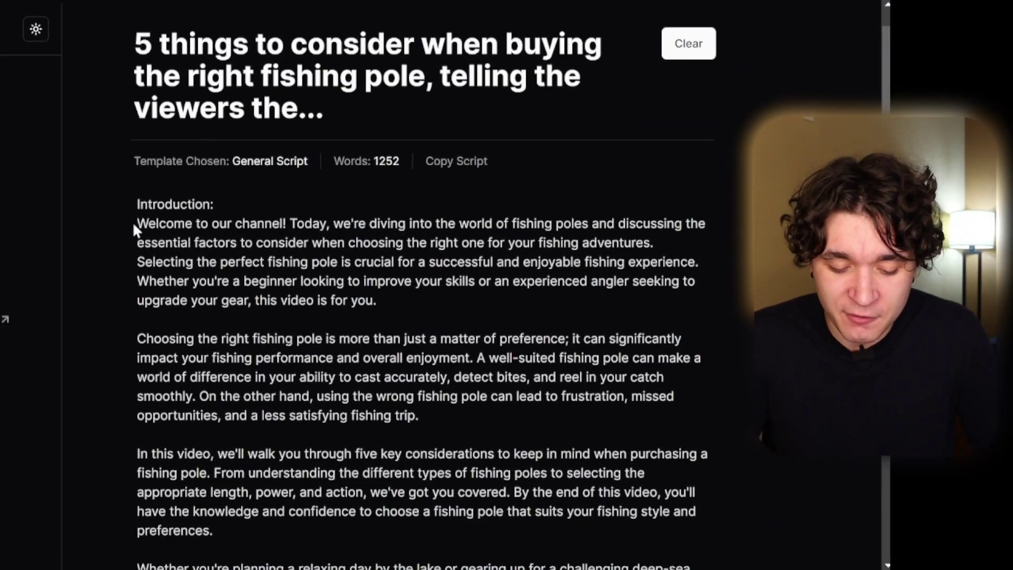
{"action": "left_click_drag", "start_coordinate": [133, 225], "coordinate": [390, 302]}
{"action": "left_click", "coordinate": [391, 298]}
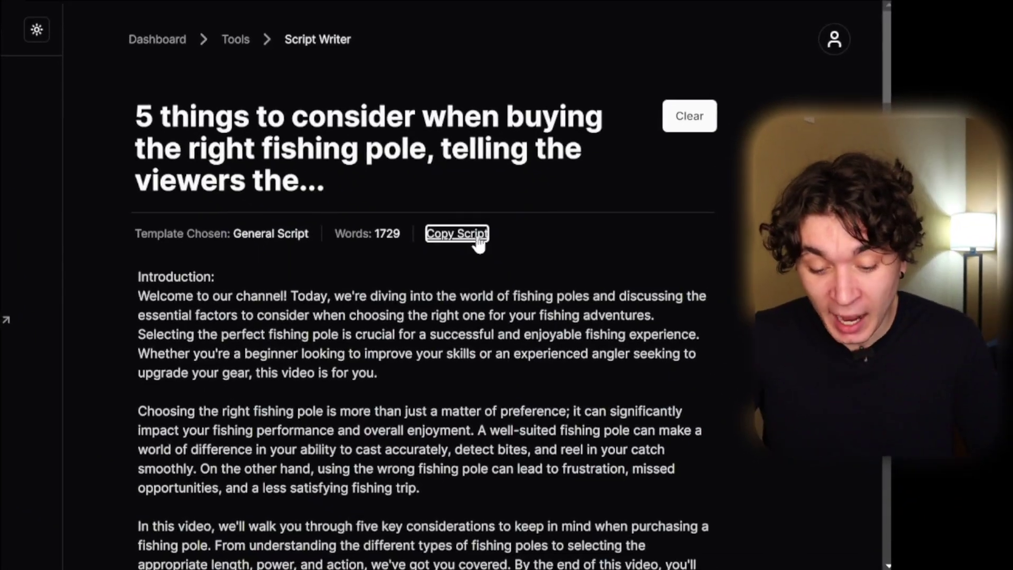
{"action": "left_click", "coordinate": [464, 233]}
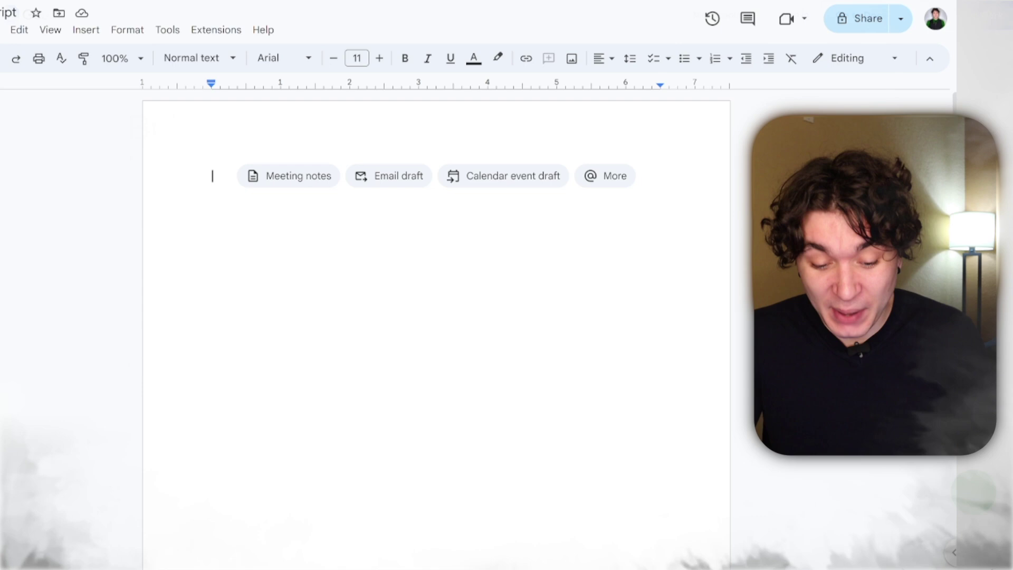
- Paste the script into the doc and replace its Introduction with a new hook line
{"action": "key", "text": "ctrl+v"}
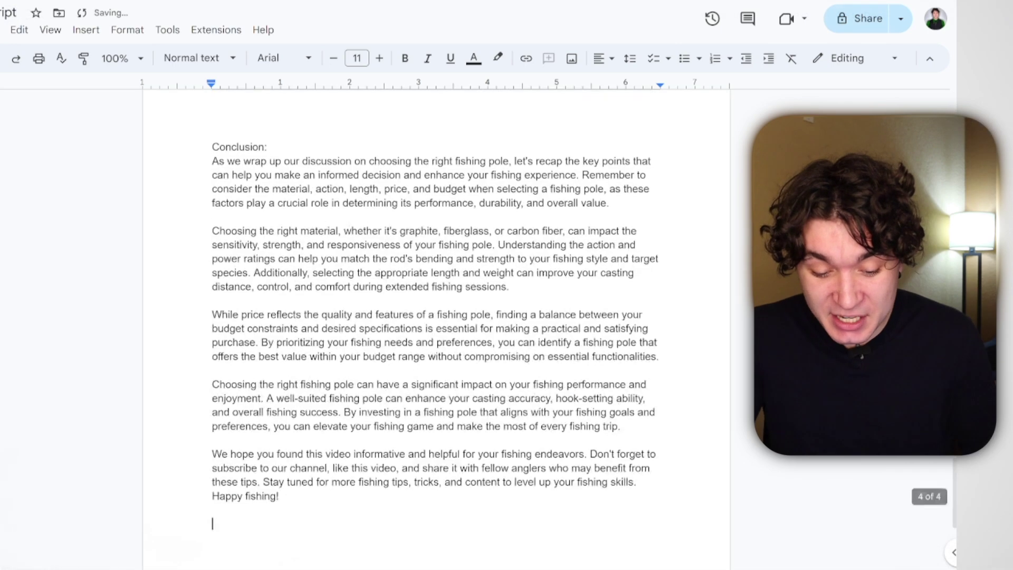
{"action": "scroll", "coordinate": [436, 317], "scroll_direction": "up", "scroll_amount": 20}
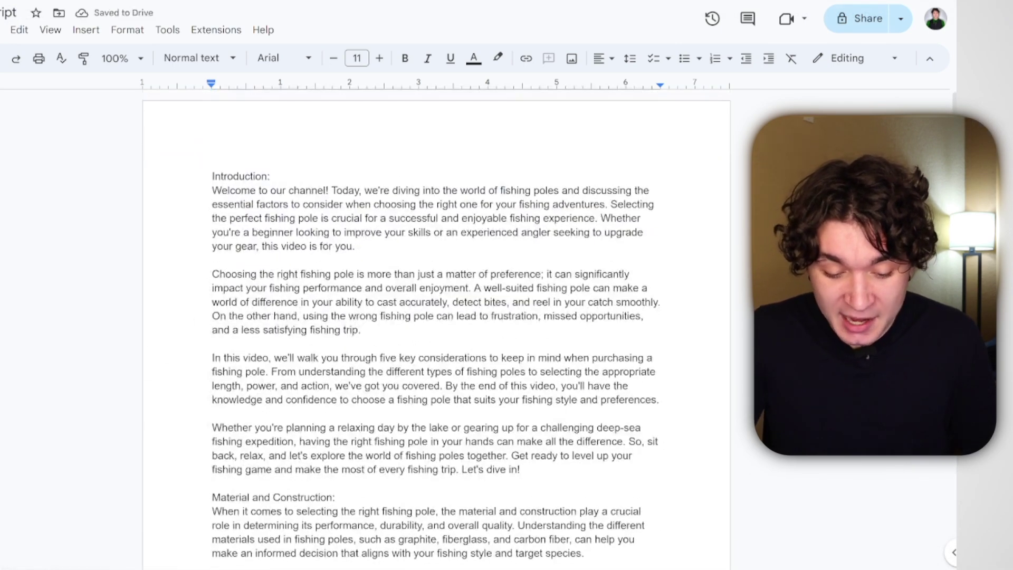
{"action": "left_click_drag", "start_coordinate": [354, 246], "coordinate": [212, 175]}
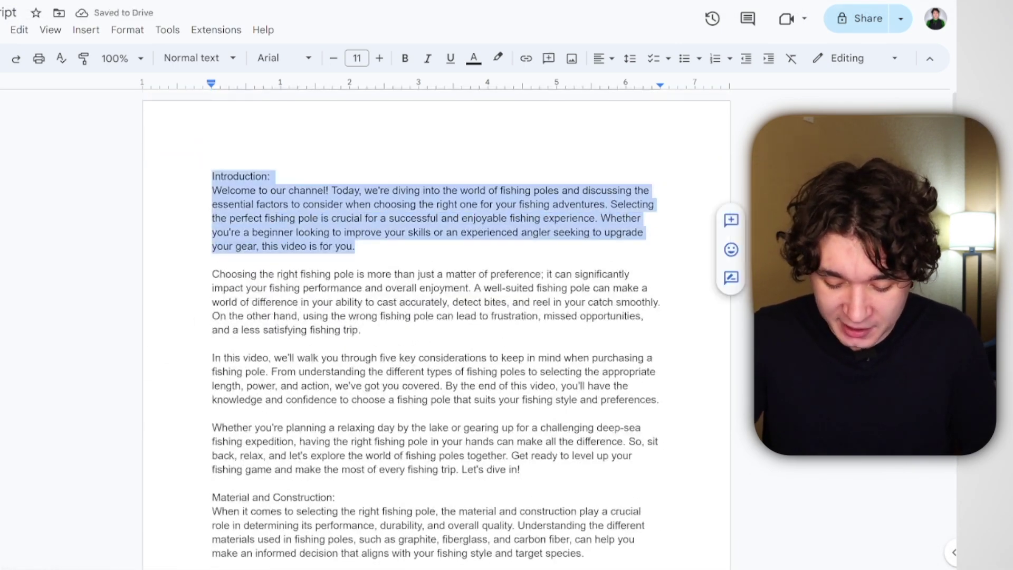
{"action": "key", "text": "BackSpace"}
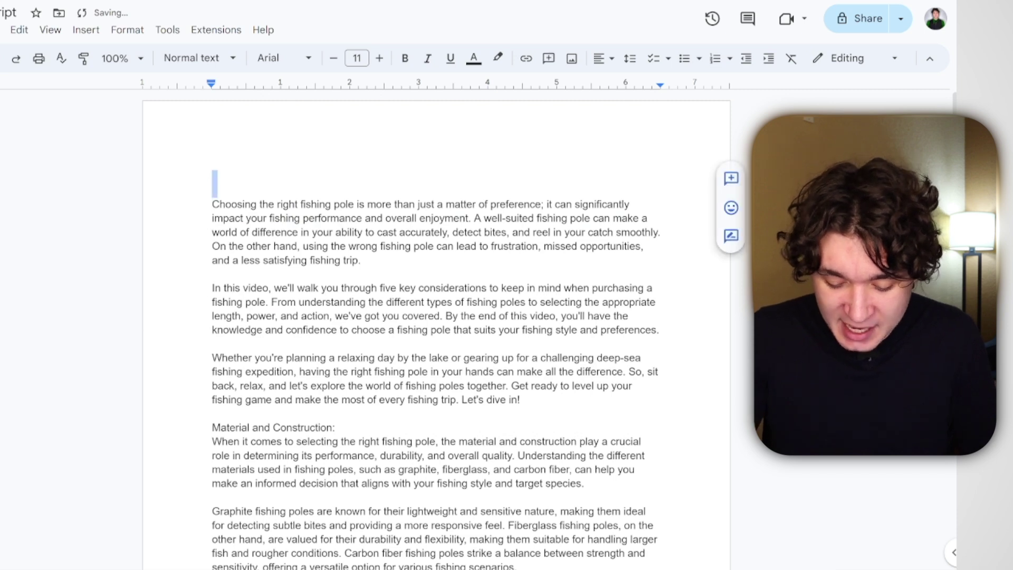
{"action": "type", "text": "T"}
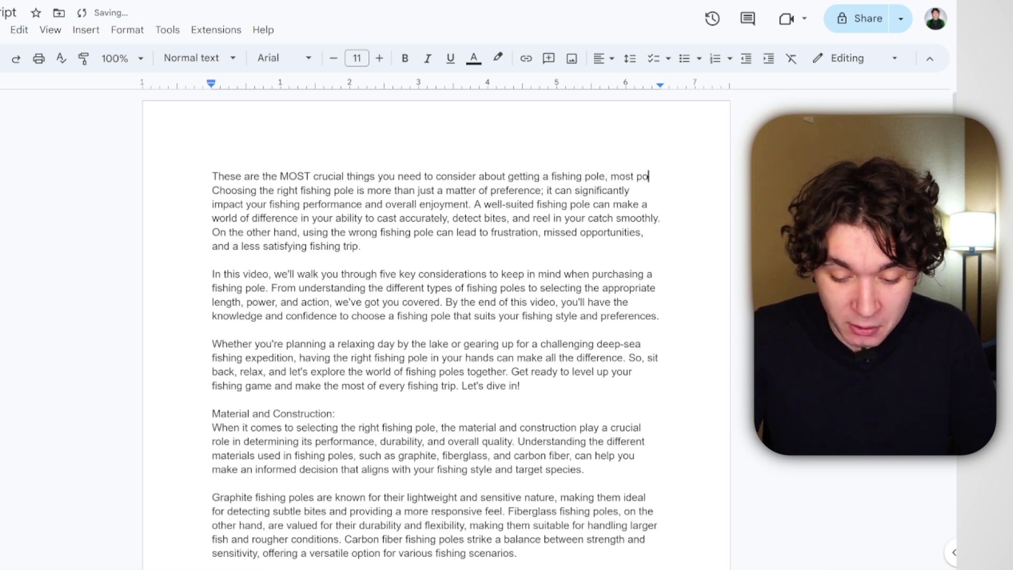
{"action": "type", "text": "ple don't realize how important these factors may be."}
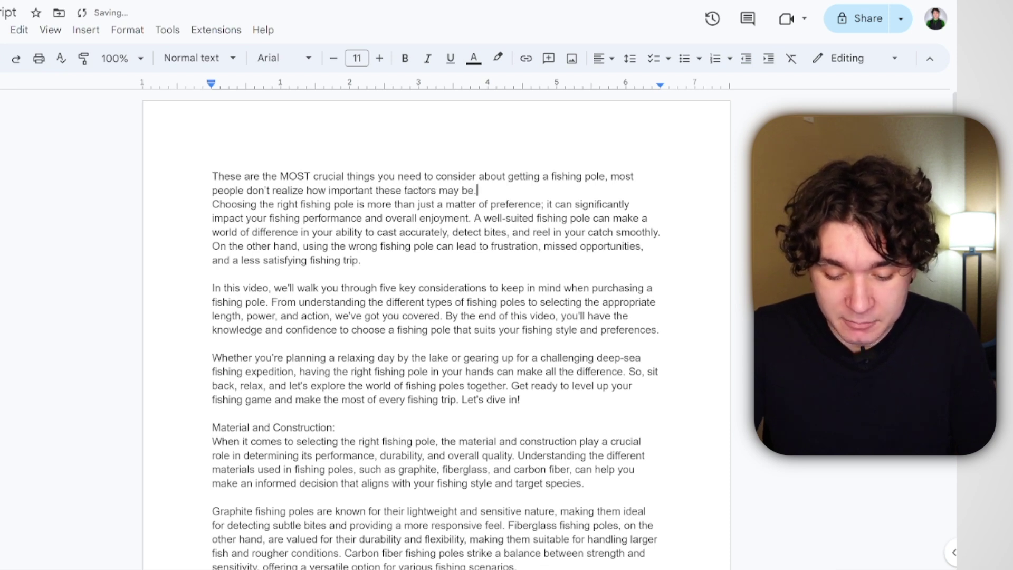
{"action": "key", "text": "Return"}
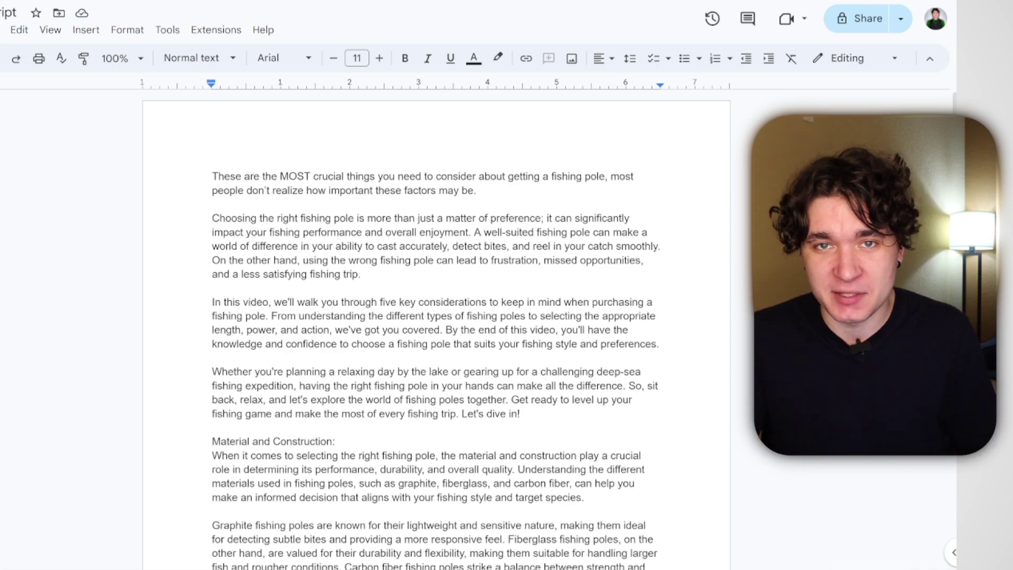
{"action": "scroll", "coordinate": [436, 327], "scroll_direction": "down", "scroll_amount": 3}
- Scroll through the retention analytics for the video with a 1:46 average view duration
{"action": "scroll", "coordinate": [437, 327], "scroll_direction": "down", "scroll_amount": 5}
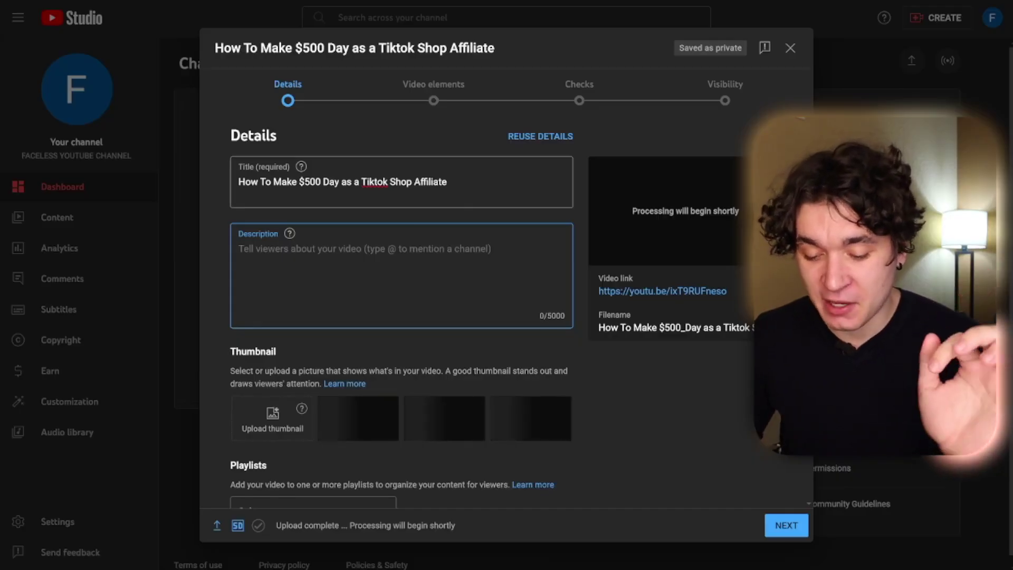
- Review the Tiktok Shop Affiliate video's title and description fields
{"action": "left_click", "coordinate": [447, 181]}
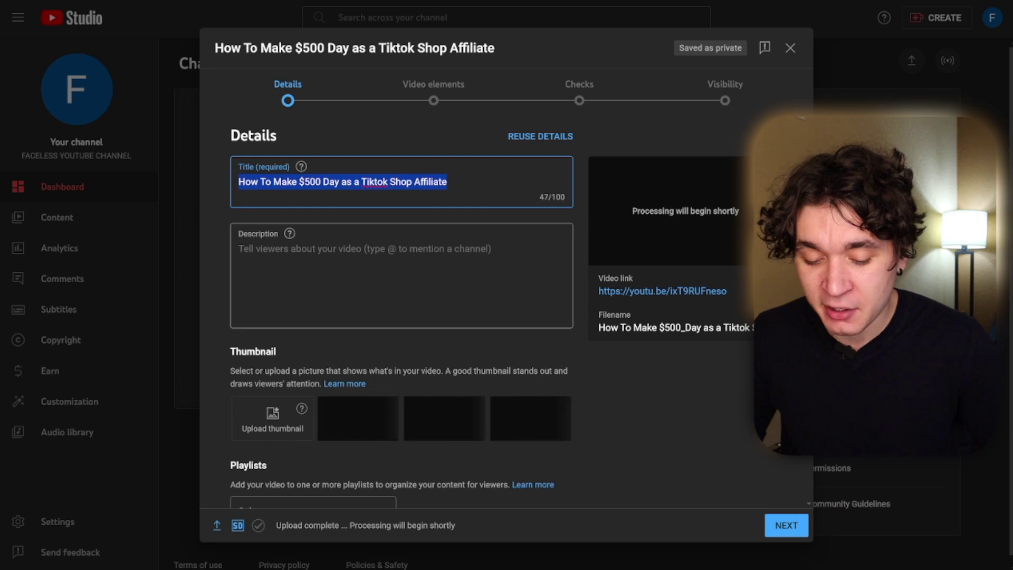
{"action": "left_click", "coordinate": [309, 259]}
{"action": "scroll", "coordinate": [309, 259], "scroll_direction": "down", "scroll_amount": 6}
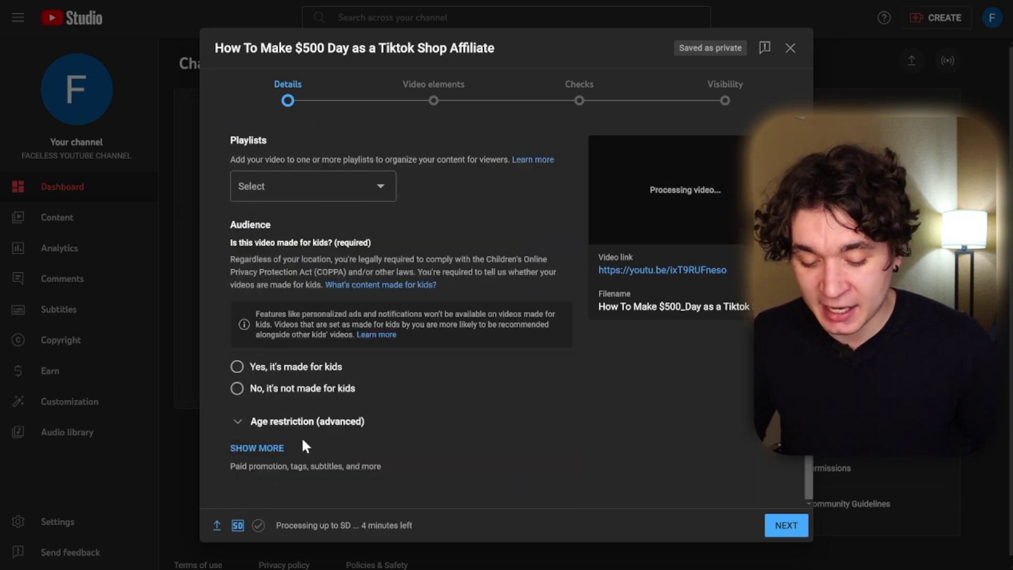
{"action": "scroll", "coordinate": [302, 442], "scroll_direction": "up", "scroll_amount": 2}
{"action": "scroll", "coordinate": [301, 445], "scroll_direction": "down", "scroll_amount": 1}
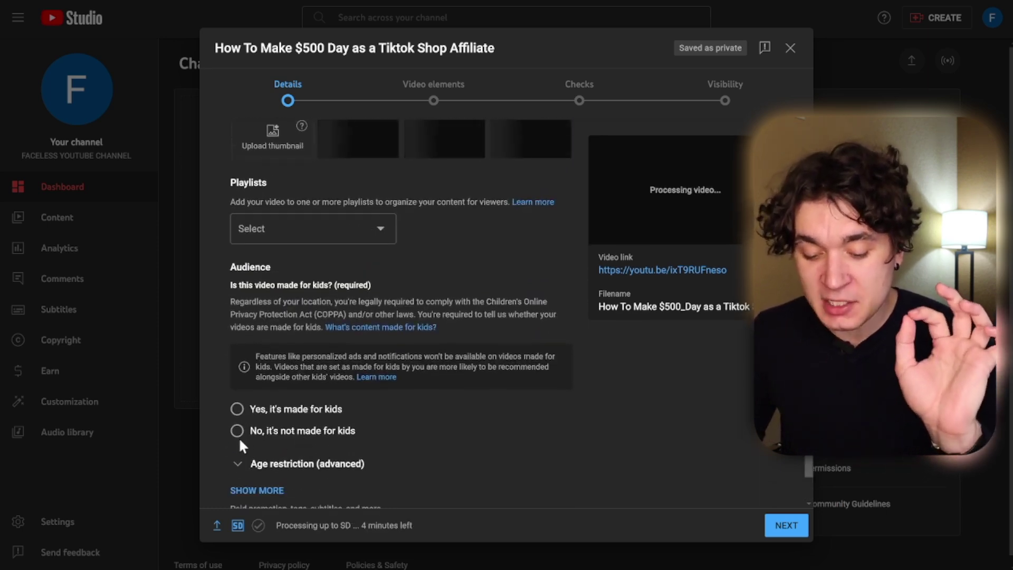
- Advance through Video elements and Checks, set visibility to Unlisted, and save
{"action": "left_click", "coordinate": [431, 110]}
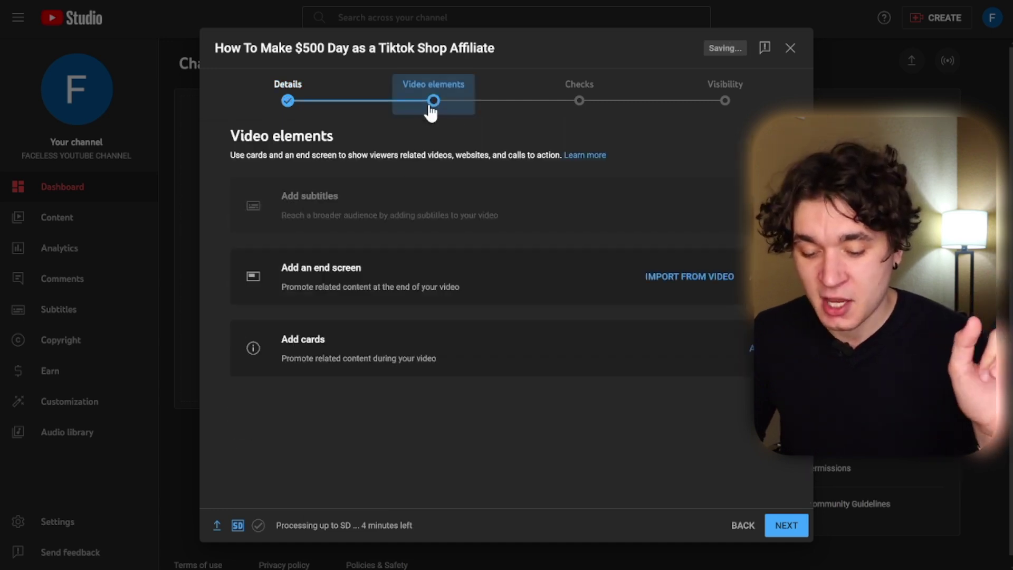
{"action": "left_click", "coordinate": [587, 111]}
{"action": "left_click", "coordinate": [730, 92]}
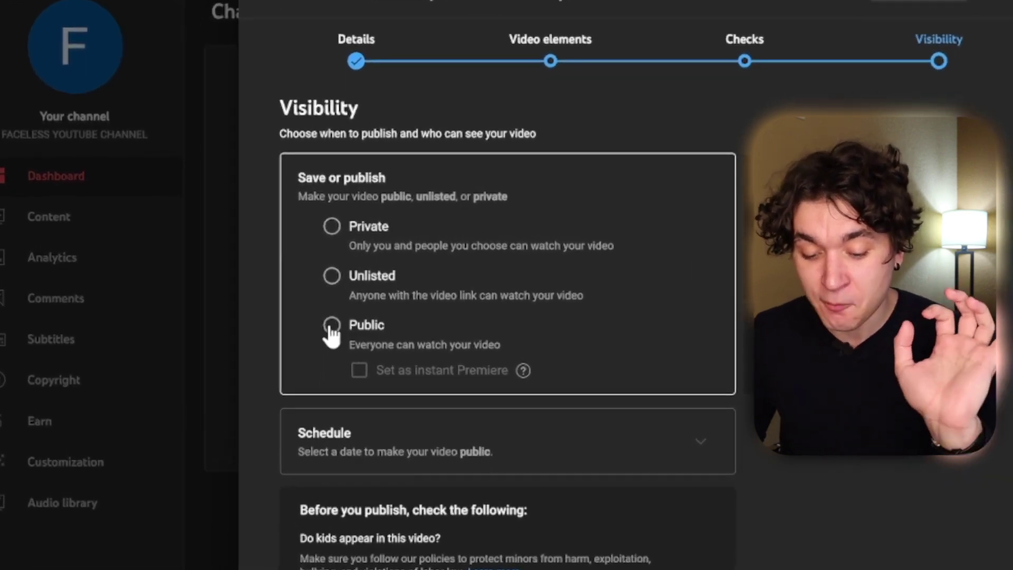
{"action": "left_click", "coordinate": [332, 279]}
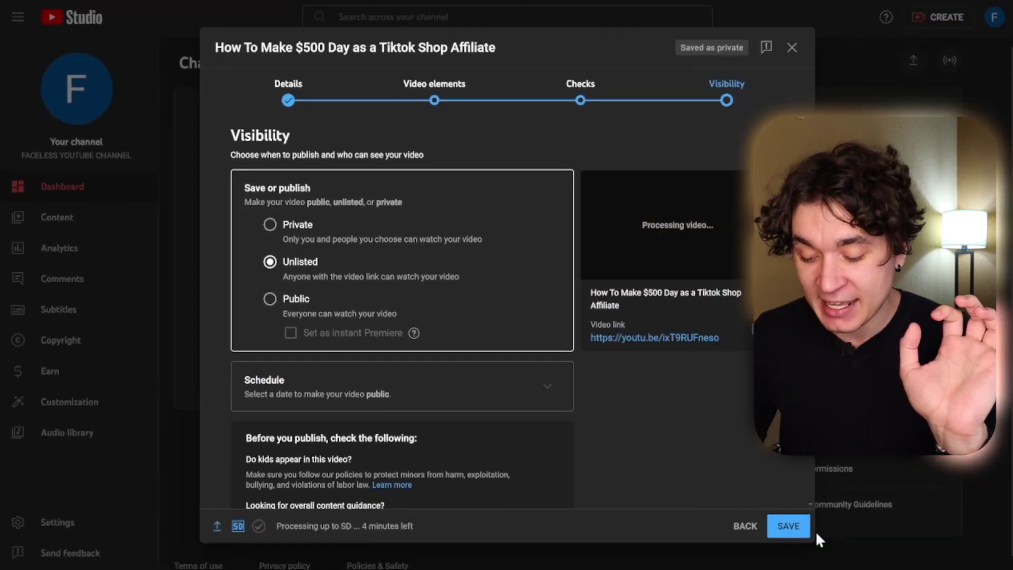
{"action": "left_click", "coordinate": [798, 526]}
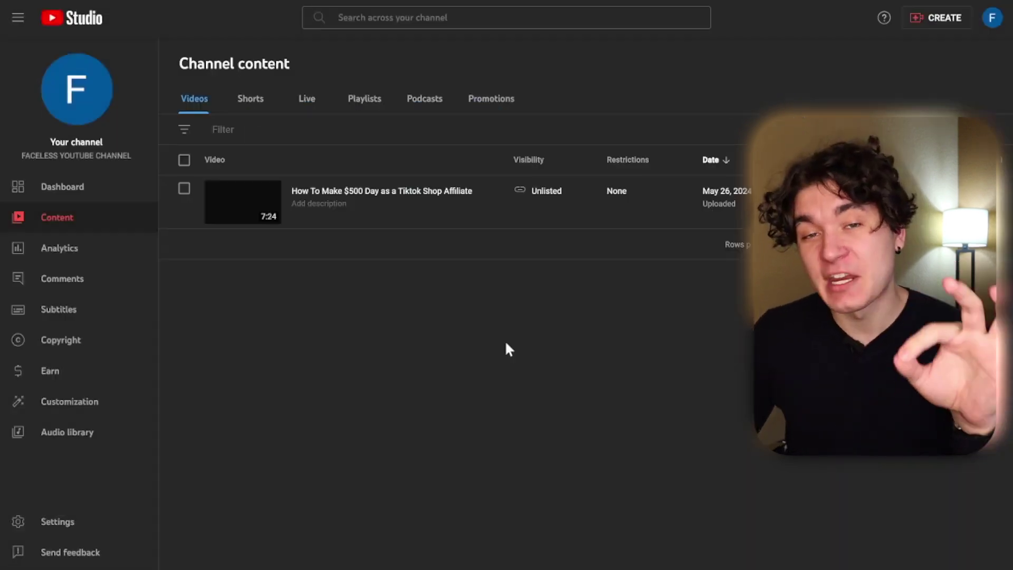
- Copy the uploaded video's shareable link
{"action": "mouse_move", "coordinate": [444, 216]}
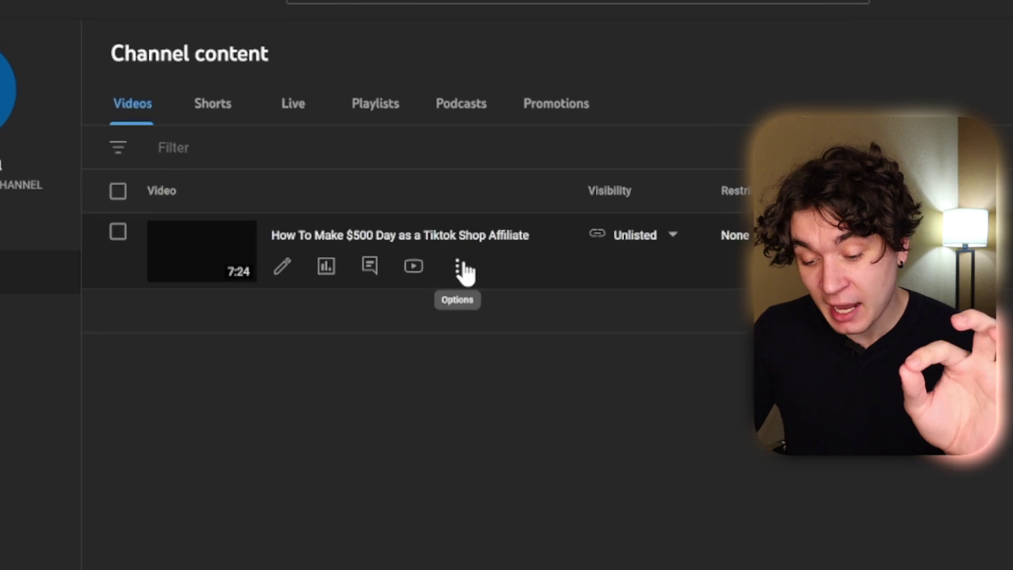
{"action": "left_click", "coordinate": [466, 272]}
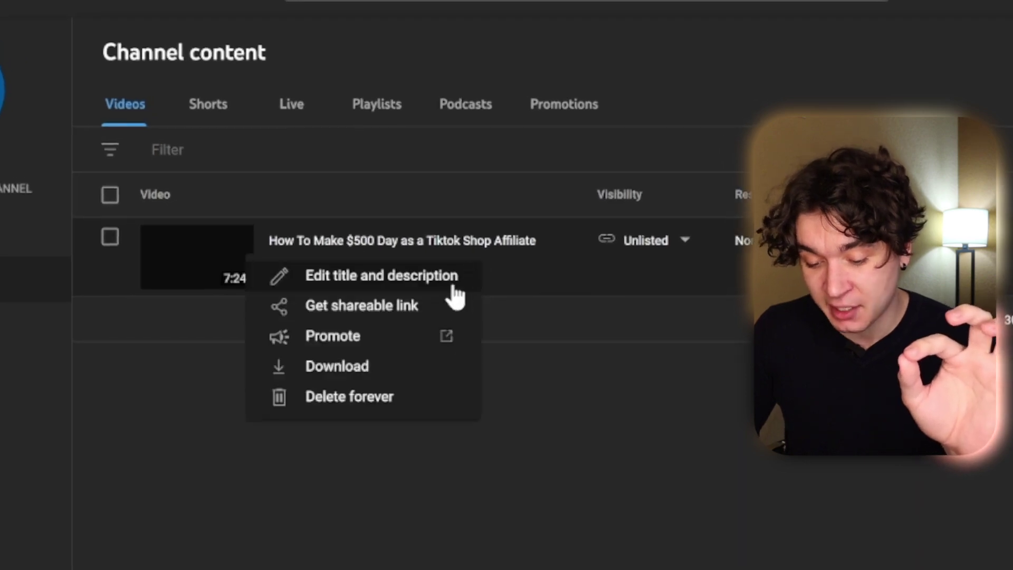
{"action": "left_click", "coordinate": [413, 307]}
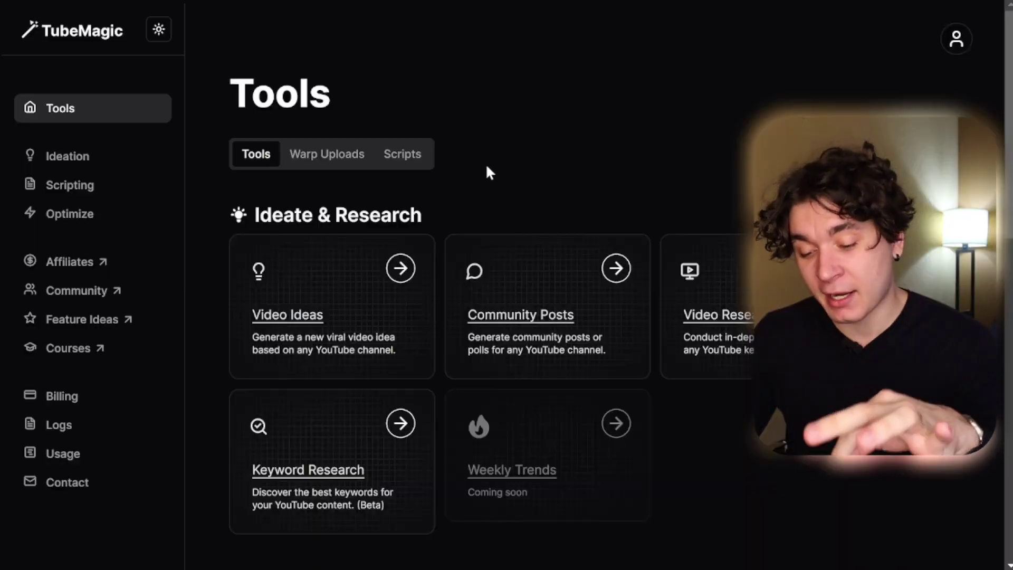
- Generate Warp Upload titles, description and tags from the Tiktok Shop video's URL
{"action": "scroll", "coordinate": [487, 166], "scroll_direction": "down", "scroll_amount": 9}
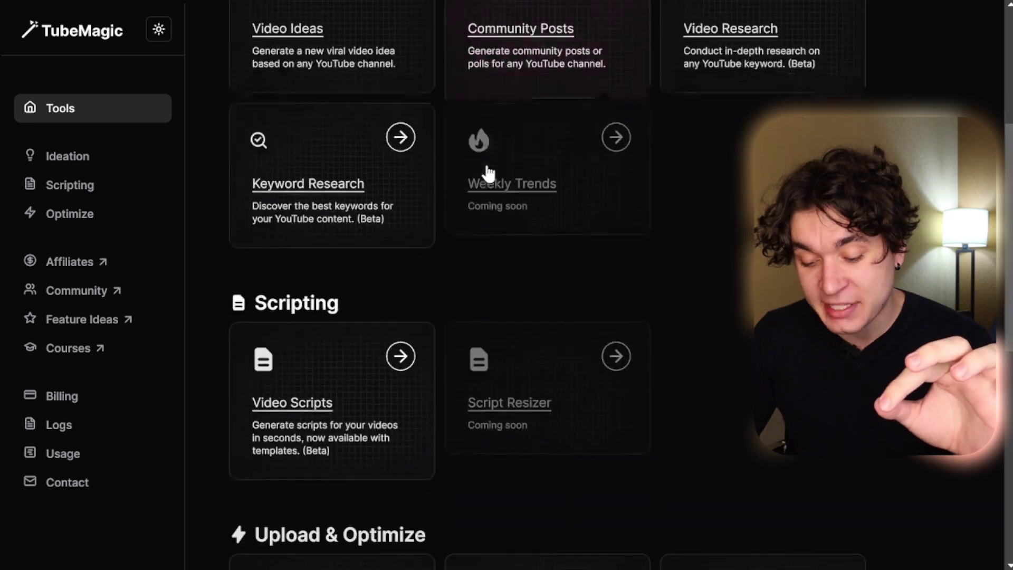
{"action": "scroll", "coordinate": [487, 170], "scroll_direction": "down", "scroll_amount": 4}
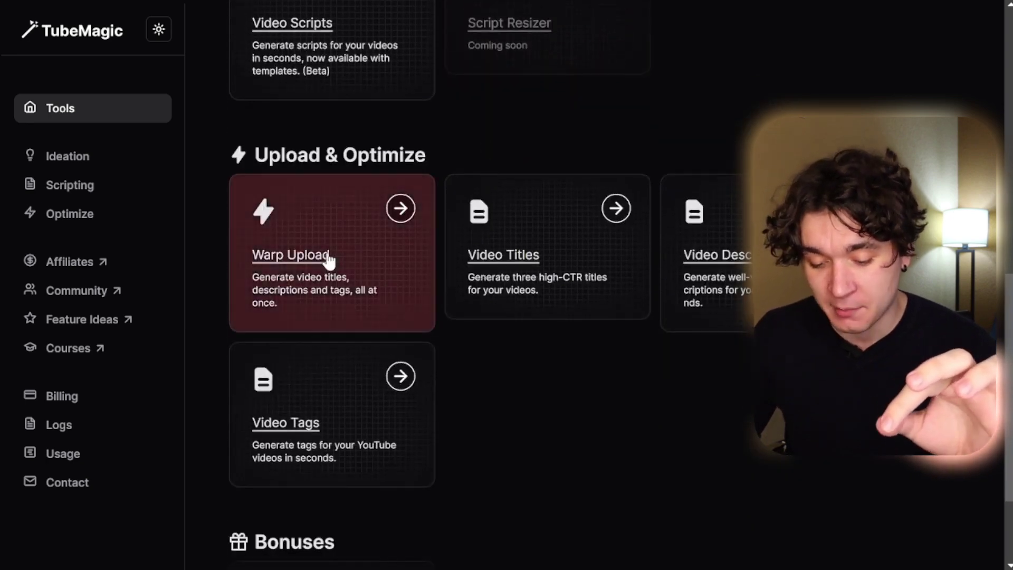
{"action": "left_click", "coordinate": [331, 259]}
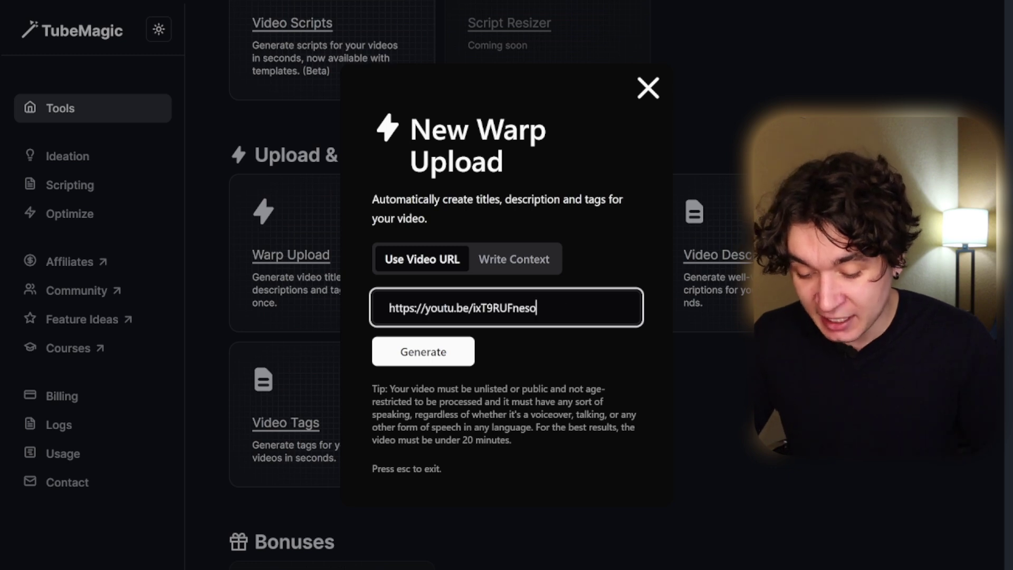
{"action": "left_click", "coordinate": [431, 363]}
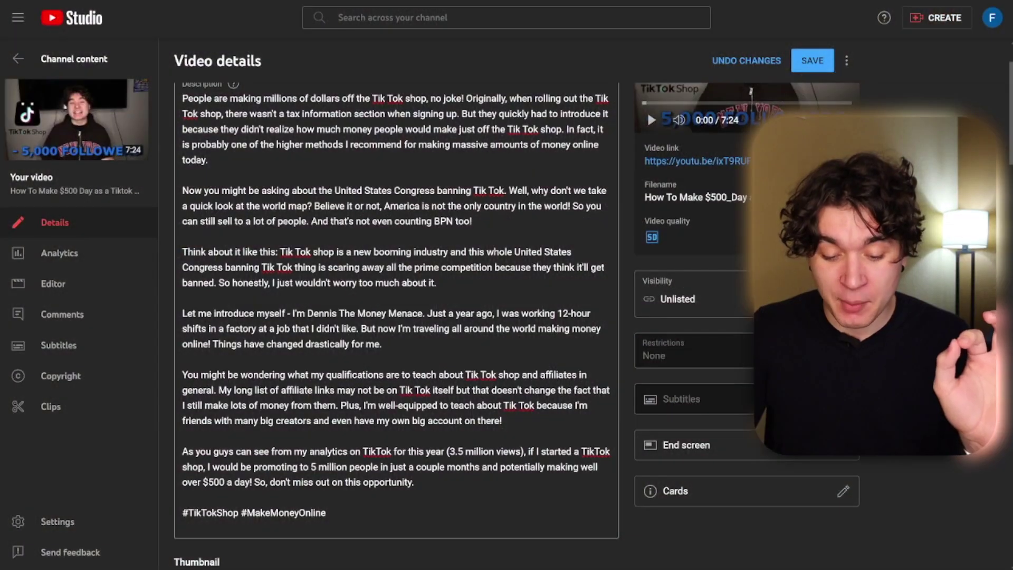
- Scroll through Video details to review the tags, TikTok Shop to Digital Marketing, at 359/500 characters
{"action": "scroll", "coordinate": [646, 110], "scroll_direction": "down", "scroll_amount": 20}
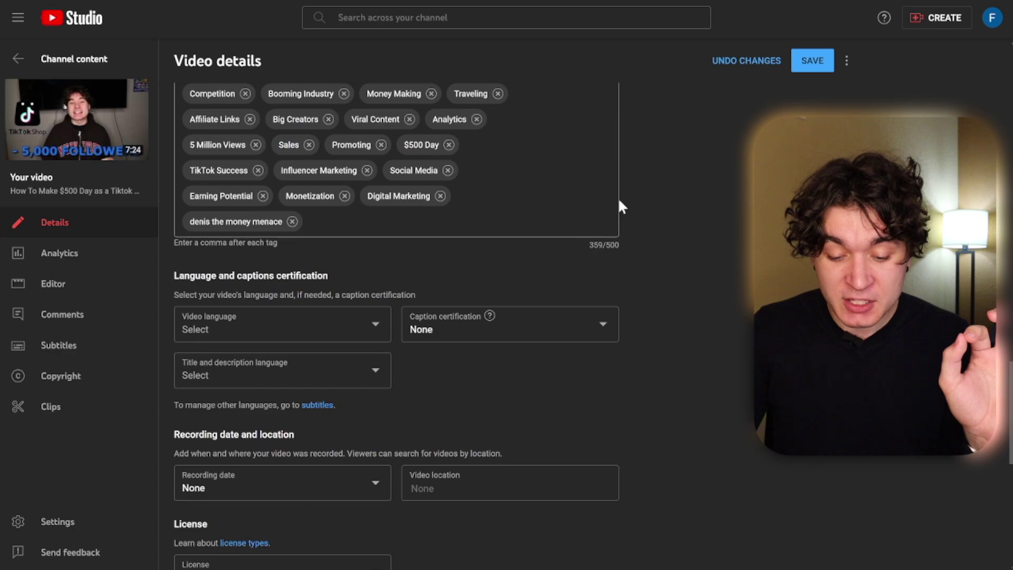
{"action": "scroll", "coordinate": [396, 317], "scroll_direction": "up", "scroll_amount": 20}
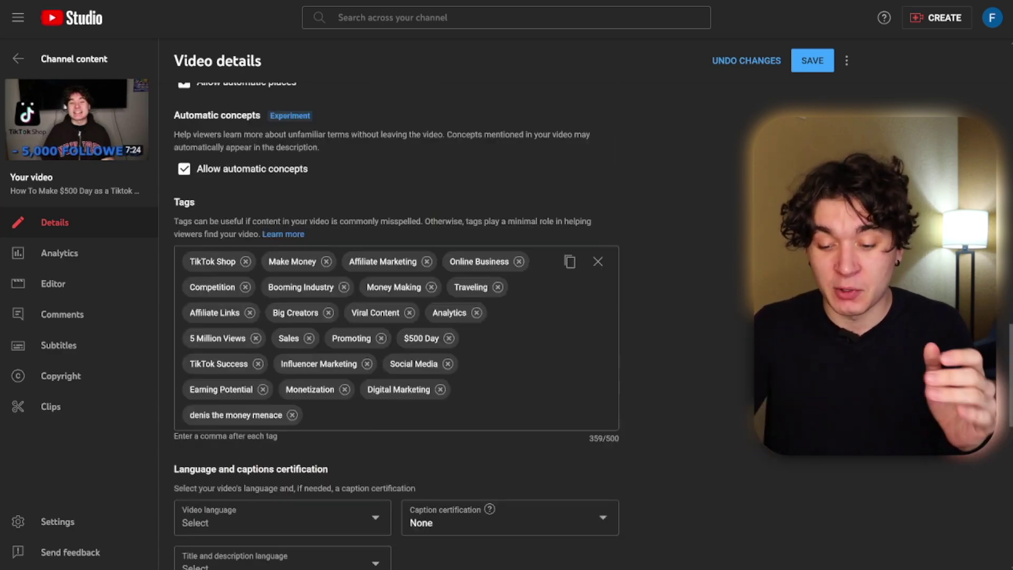